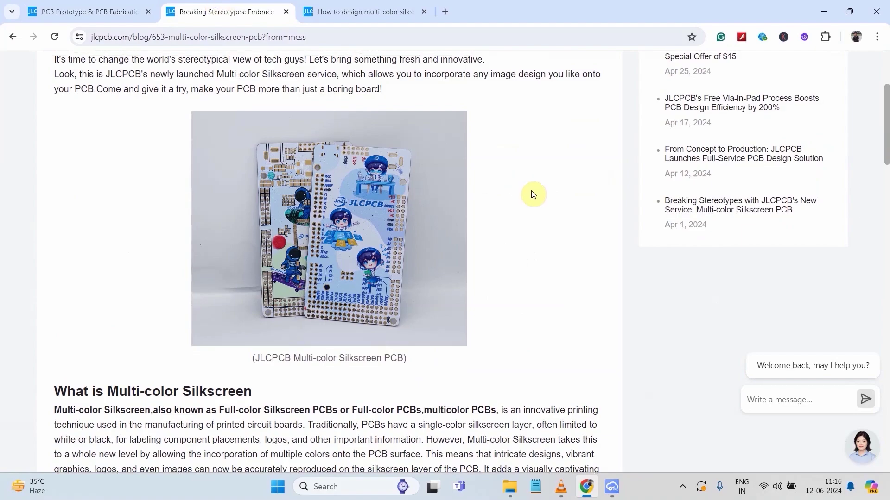
Scroll to the top of the blog article and highlight its 'Multi-color Silkscreen PCB' title
{"action": "scroll", "coordinate": [532, 193], "scroll_direction": "up", "scroll_amount": 4}
{"action": "left_click_drag", "start_coordinate": [411, 153], "coordinate": [594, 161]}
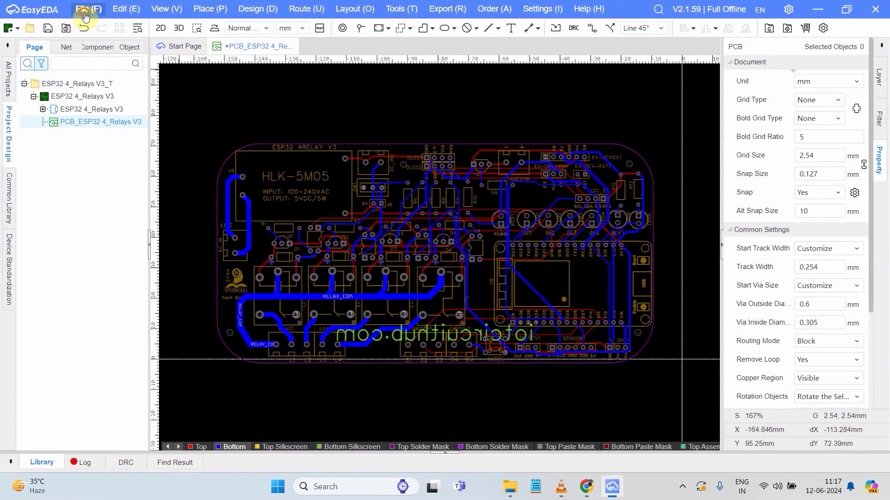
Import Logo.png as a colorful silkscreen image and place it in the middle of the PCB
{"action": "left_click", "coordinate": [86, 9]}
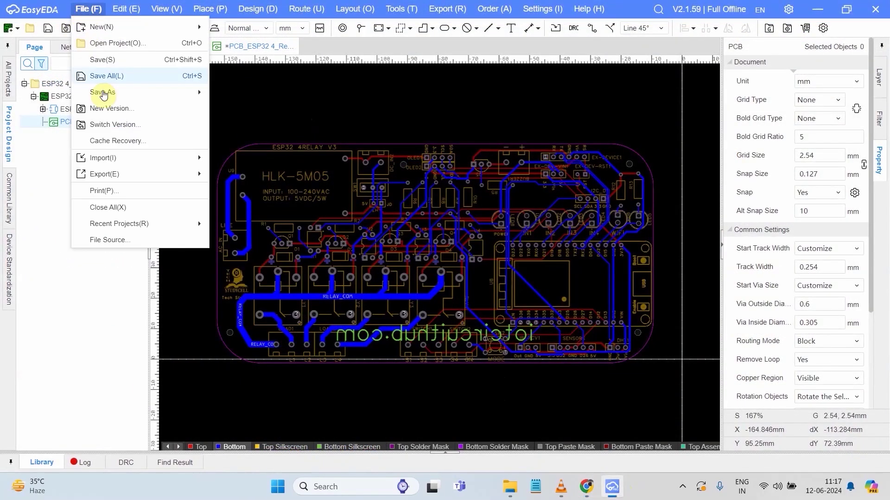
{"action": "mouse_move", "coordinate": [127, 160]}
{"action": "left_click", "coordinate": [240, 175]}
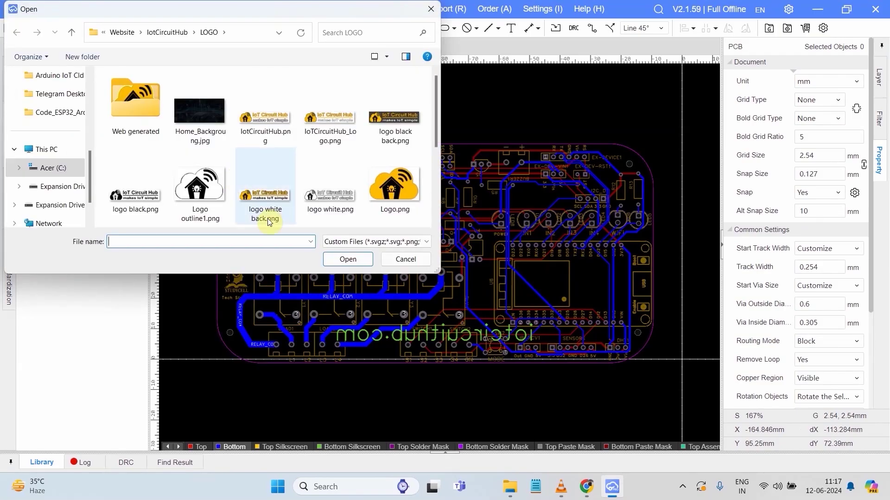
{"action": "double_click", "coordinate": [381, 195]}
{"action": "left_click", "coordinate": [319, 272]}
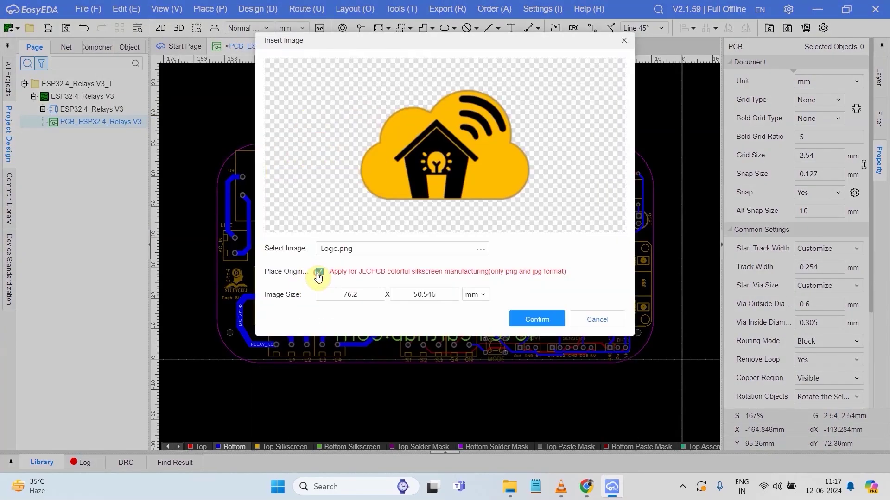
{"action": "left_click", "coordinate": [520, 325]}
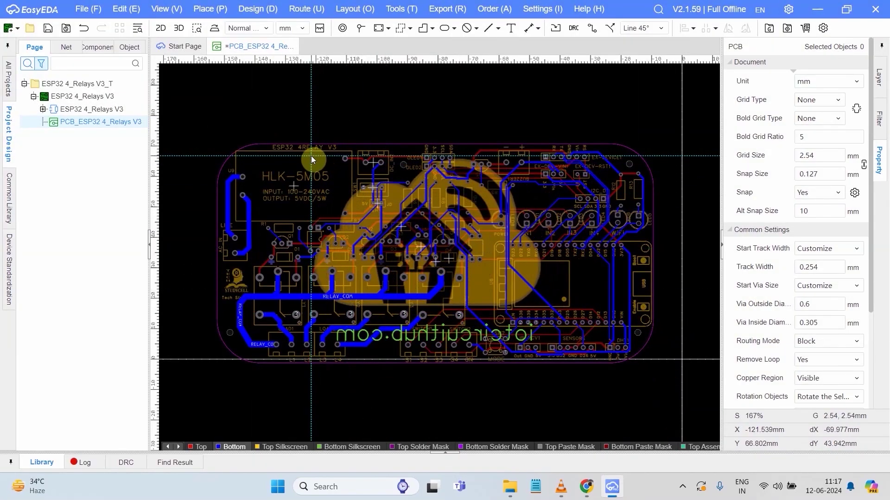
{"action": "left_click", "coordinate": [312, 159]}
{"action": "left_click", "coordinate": [360, 100]}
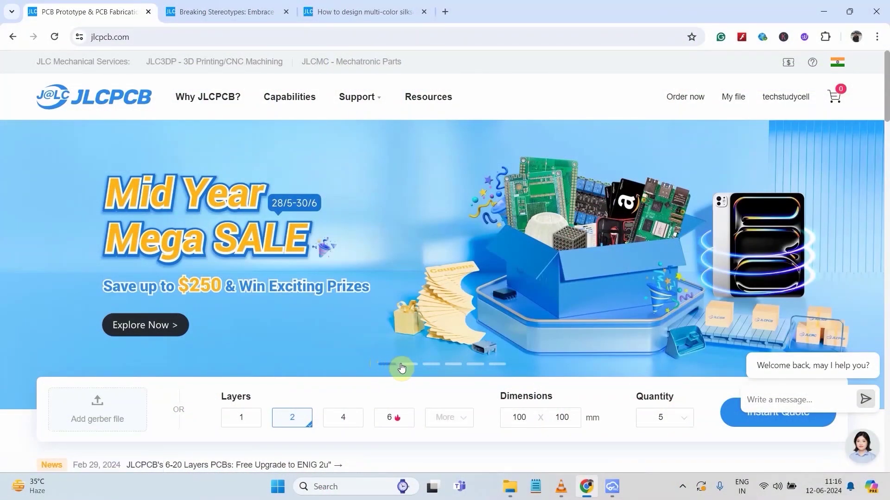
Browse the promotion slides, including Premium FPCs and 4-6-8 Layer PCBs, then open Arduino Cloud from search results
{"action": "left_click", "coordinate": [408, 364]}
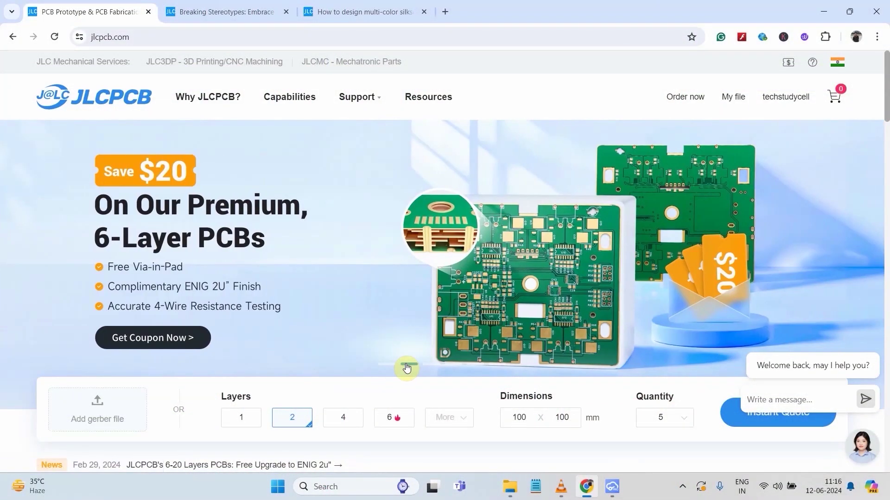
{"action": "left_click", "coordinate": [429, 365]}
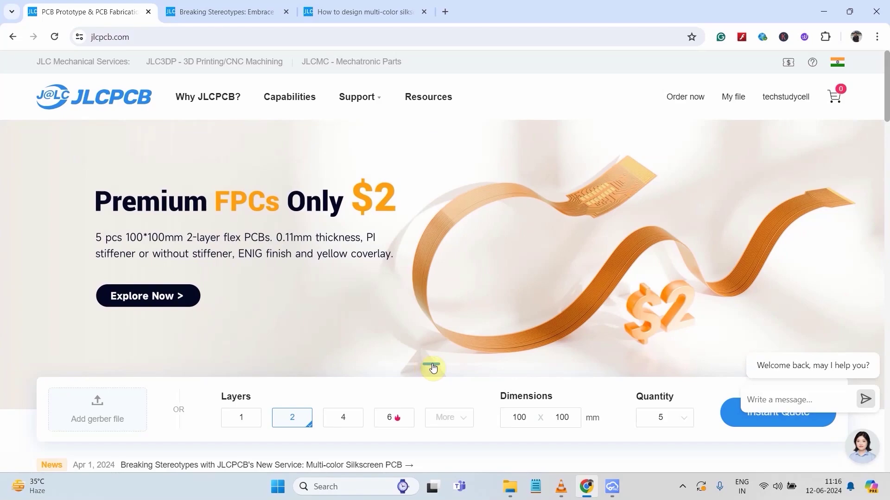
{"action": "left_click", "coordinate": [452, 365]}
{"action": "left_click", "coordinate": [469, 364]}
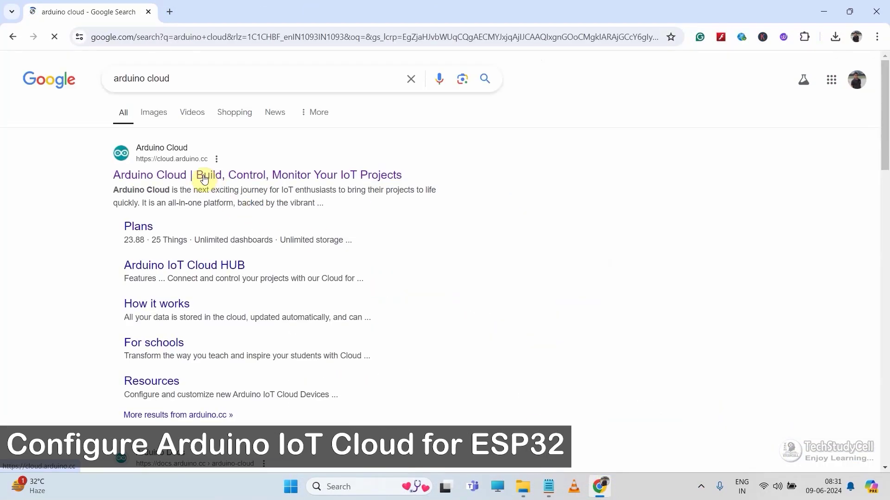
{"action": "left_click", "coordinate": [203, 175]}
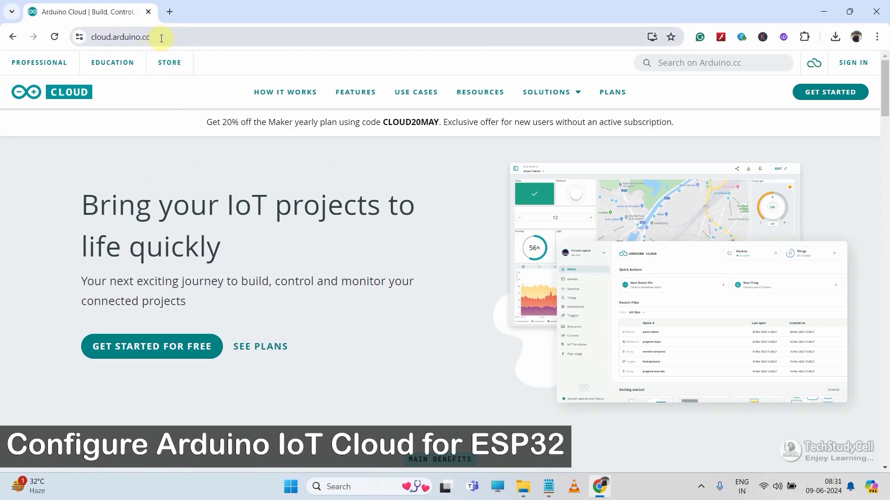
Sign in to Arduino Cloud with the saved account e-mail and the account password
{"action": "left_click", "coordinate": [90, 38]}
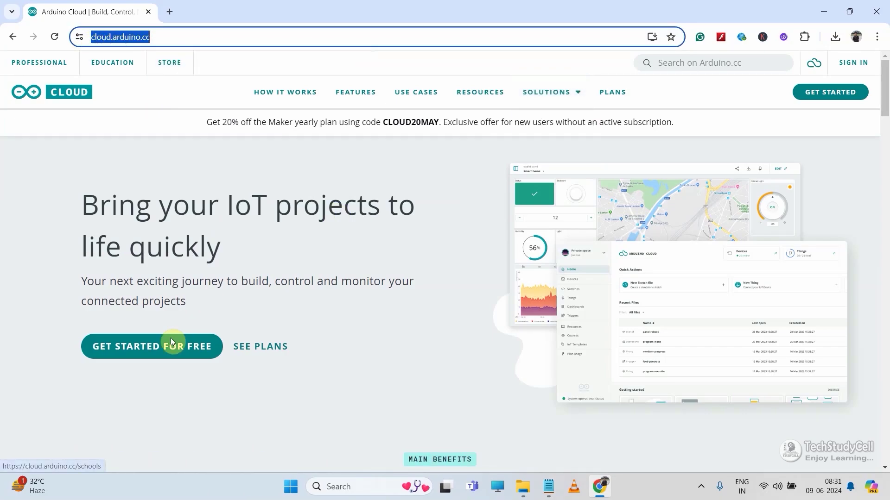
{"action": "left_click", "coordinate": [157, 355]}
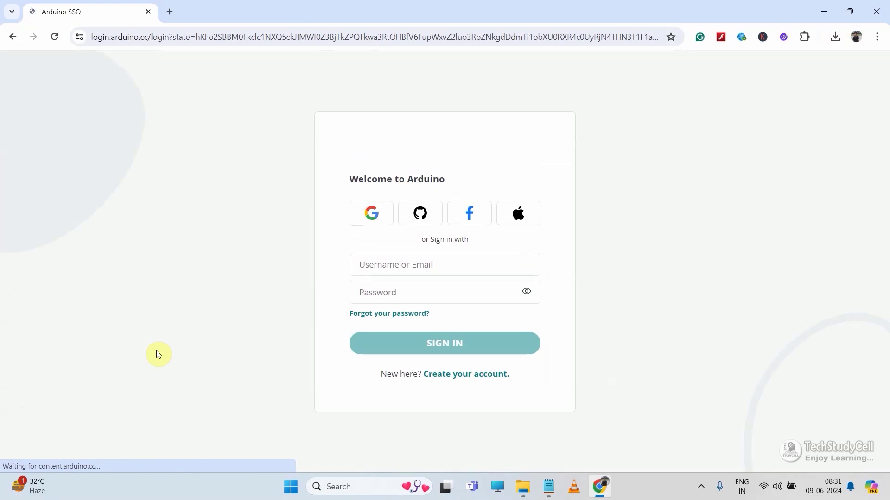
{"action": "left_click", "coordinate": [392, 266]}
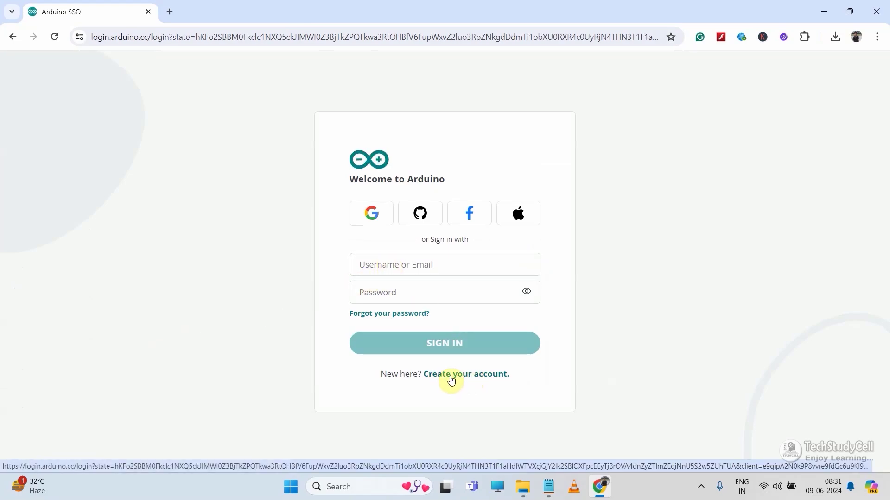
{"action": "left_click", "coordinate": [399, 264]}
{"action": "left_click", "coordinate": [391, 314]}
{"action": "left_click", "coordinate": [394, 296]}
{"action": "type", "text": "•••"}
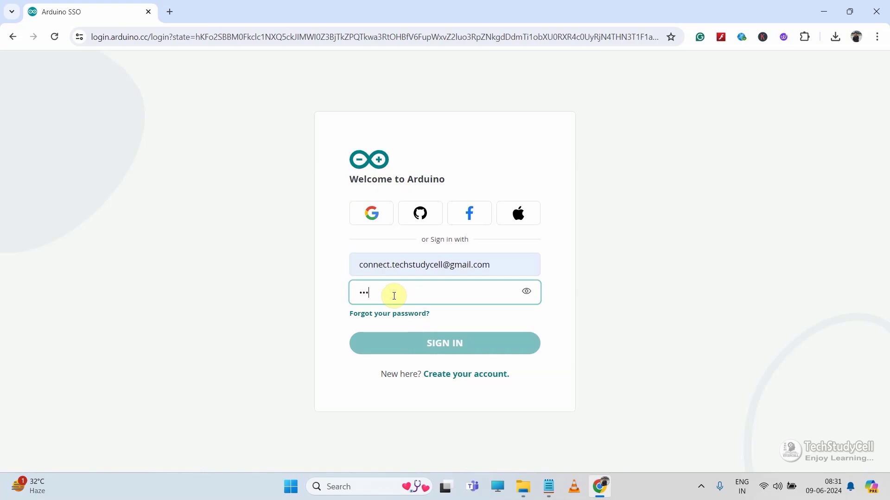
{"action": "type", "text": "•••••"}
{"action": "left_click", "coordinate": [419, 343]}
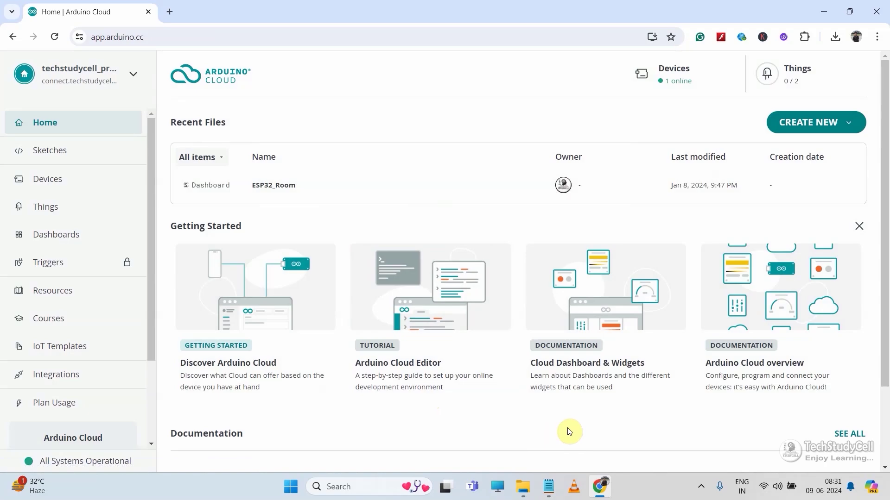
Check the Arduino Agent's options in the hidden system tray icons
{"action": "left_click", "coordinate": [702, 491]}
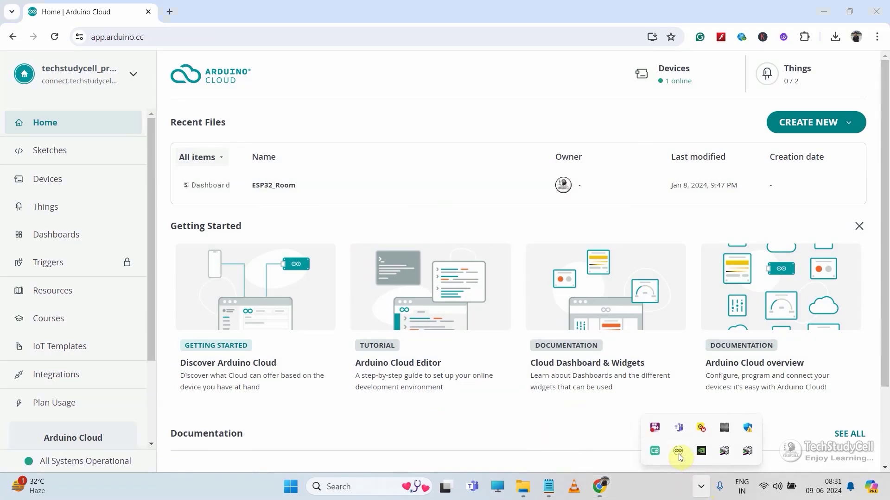
{"action": "right_click", "coordinate": [678, 452]}
{"action": "left_click", "coordinate": [578, 437]}
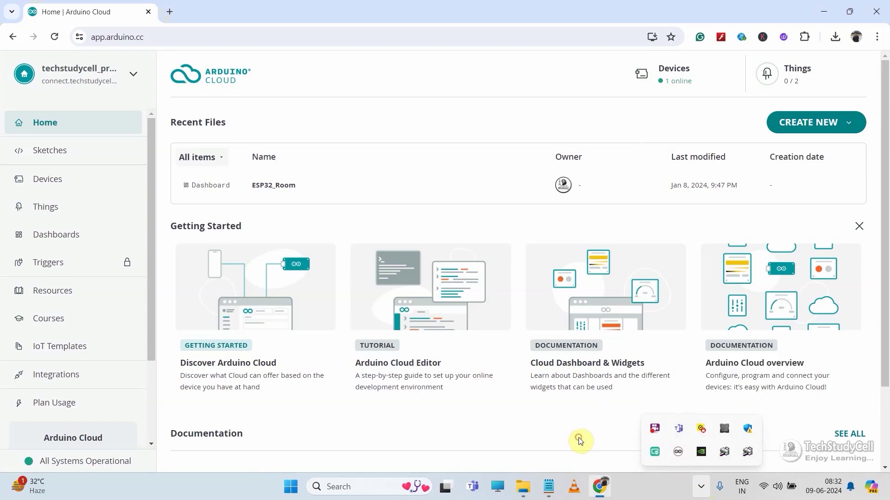
Create a new Thing and rename it from Untitled to ESP32_Relay
{"action": "left_click", "coordinate": [790, 131]}
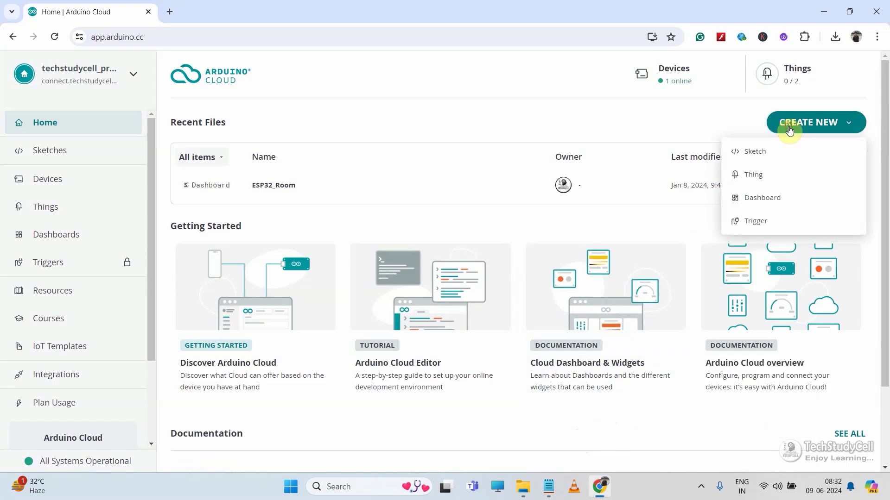
{"action": "left_click", "coordinate": [775, 177]}
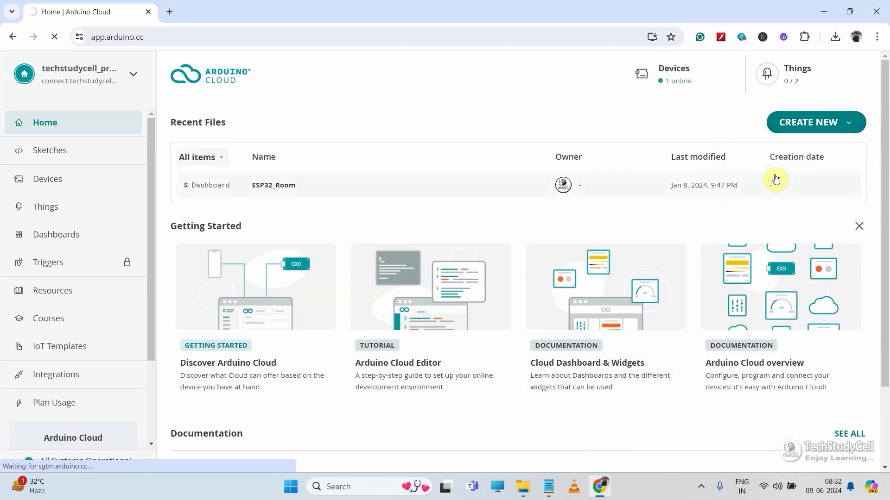
{"action": "left_click", "coordinate": [135, 76]}
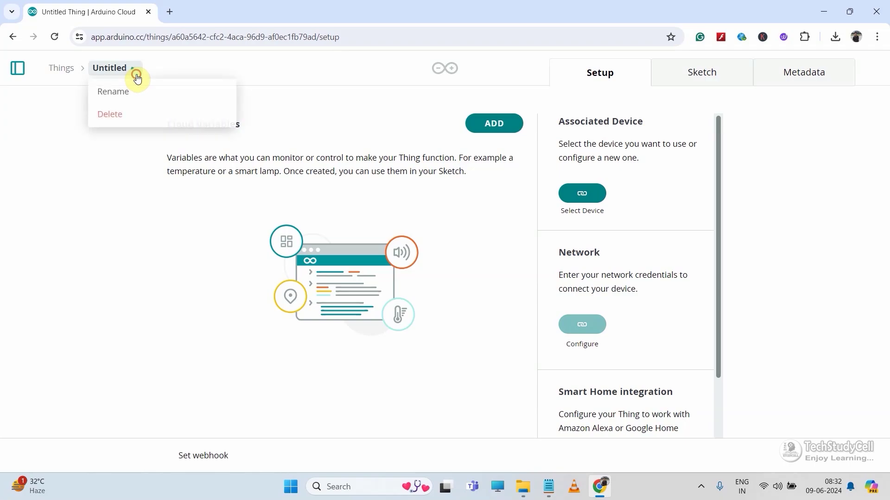
{"action": "left_click", "coordinate": [134, 91]}
{"action": "type", "text": "ESP32_Relay"}
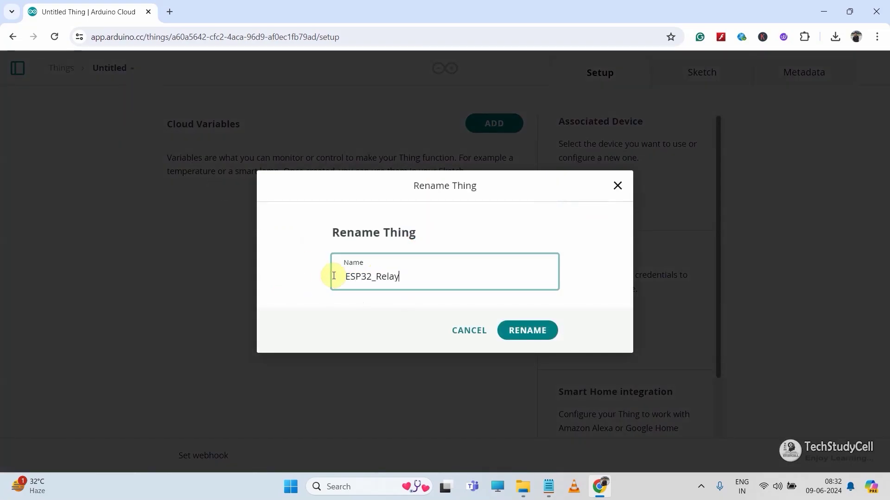
{"action": "left_click", "coordinate": [533, 333]}
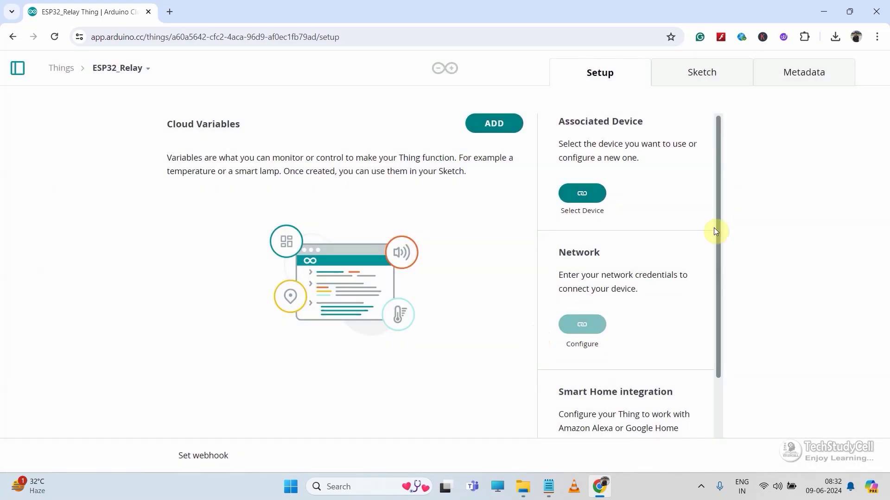
Configure Google Home as the Thing's smart home integration and acknowledge its preparation steps
{"action": "left_click_drag", "start_coordinate": [719, 241], "coordinate": [731, 370]}
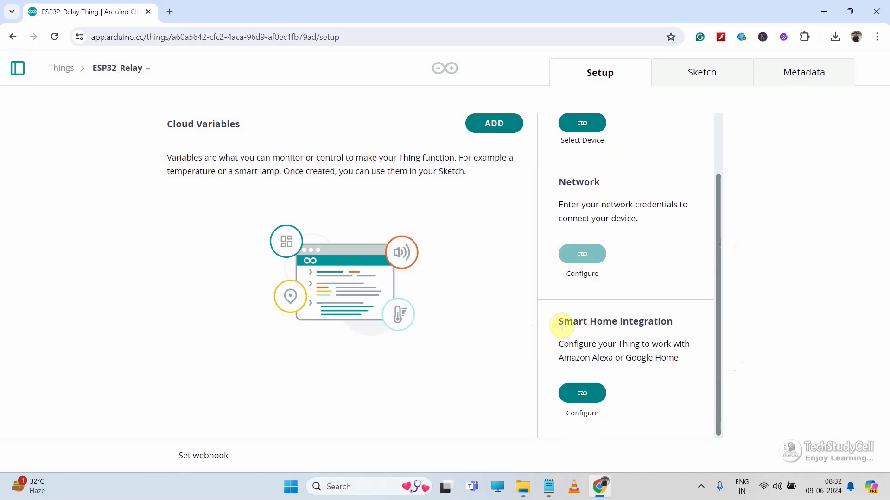
{"action": "left_click", "coordinate": [593, 393]}
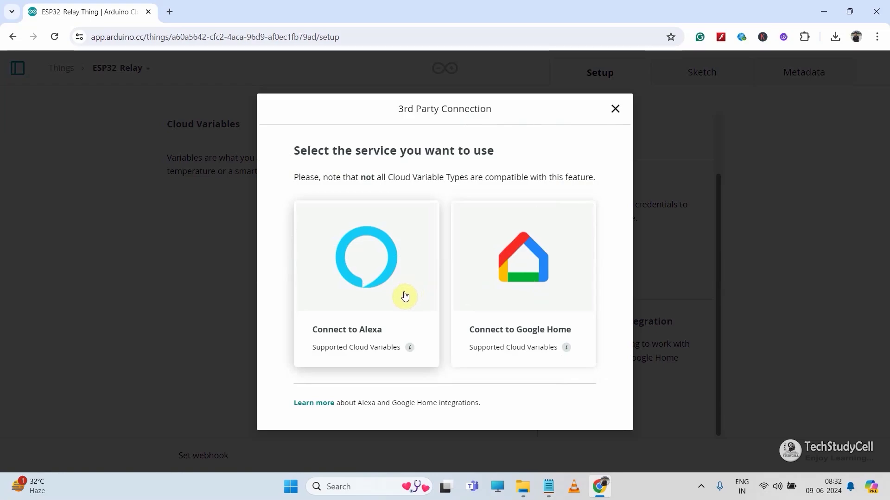
{"action": "left_click", "coordinate": [552, 289]}
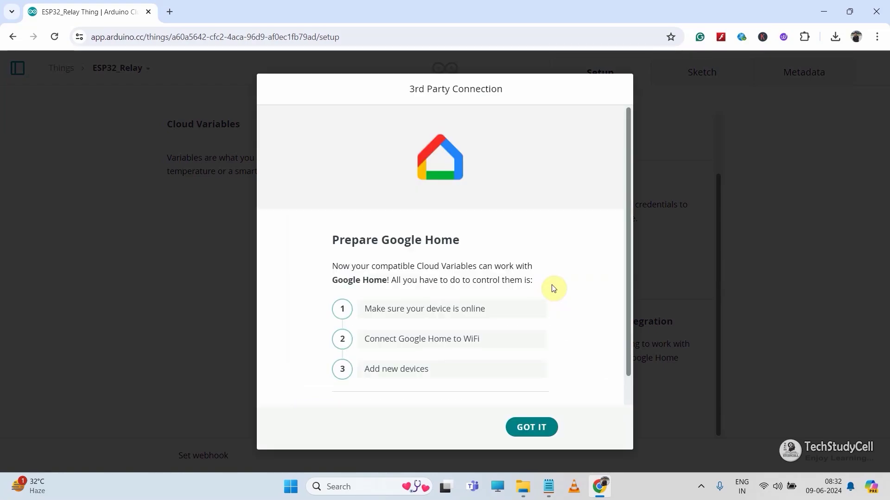
{"action": "left_click", "coordinate": [529, 427]}
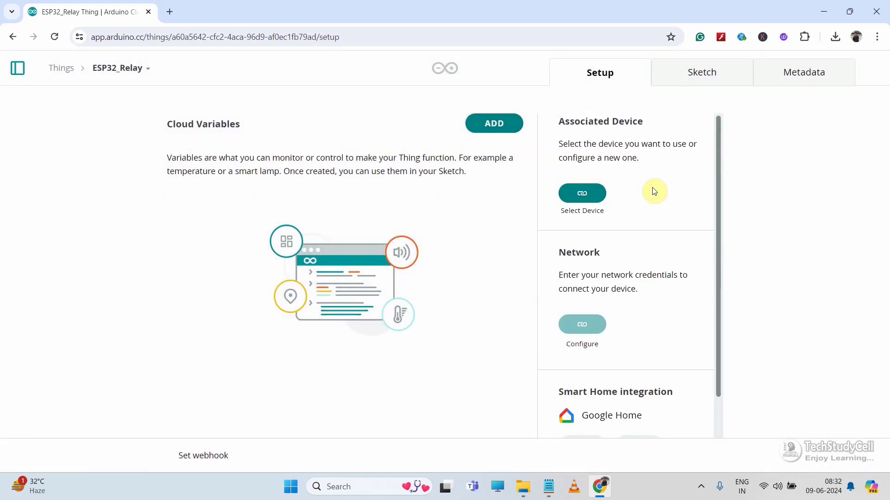
{"action": "left_click", "coordinate": [584, 193]}
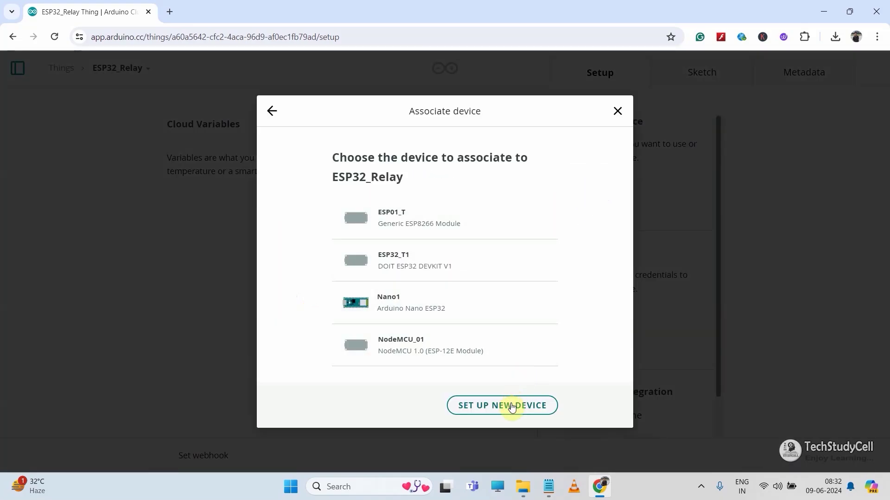
Set up a third-party ESP32 device using the DOIT ESP32 DEVKIT V1 board model
{"action": "left_click", "coordinate": [511, 406]}
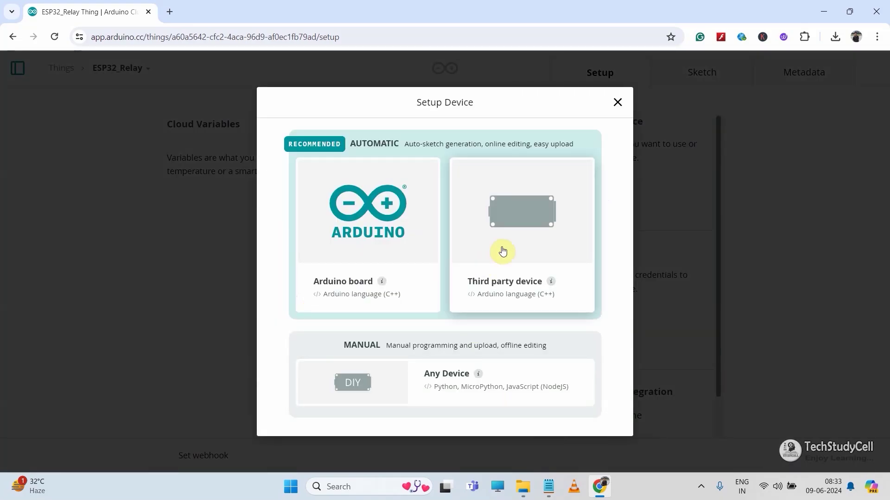
{"action": "left_click", "coordinate": [517, 241]}
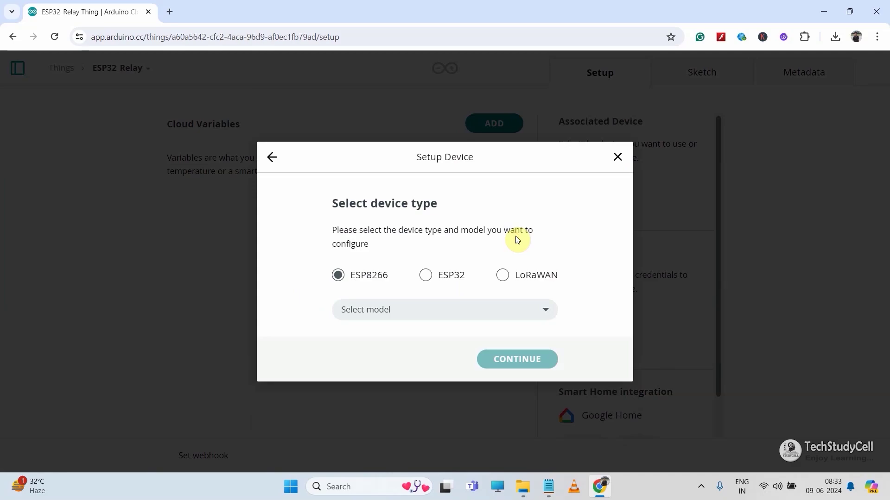
{"action": "left_click", "coordinate": [427, 275]}
{"action": "left_click", "coordinate": [447, 309]}
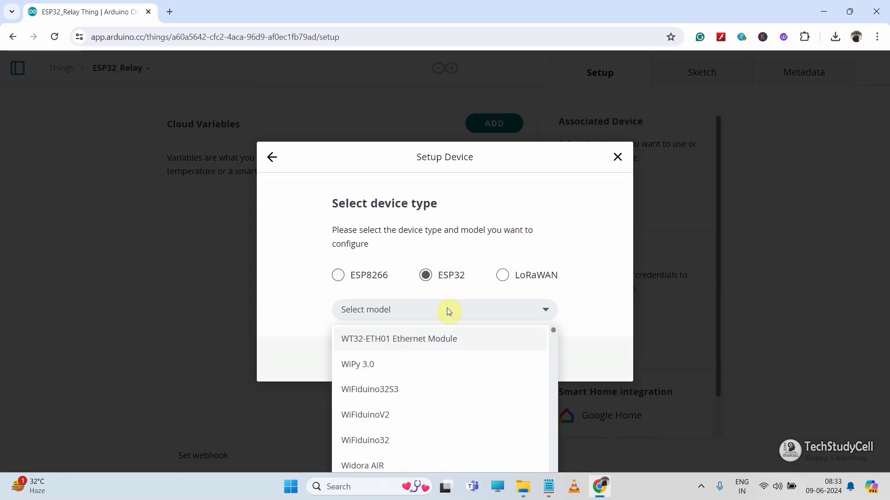
{"action": "type", "text": "doit"}
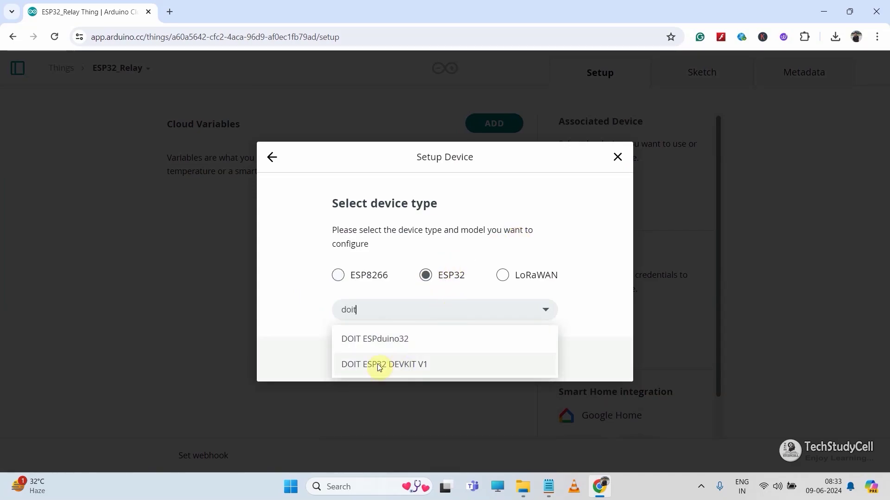
{"action": "left_click", "coordinate": [403, 366]}
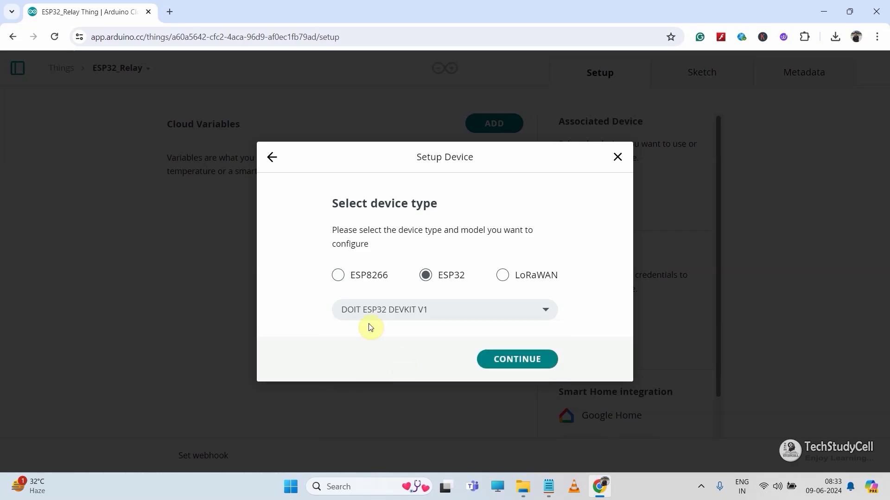
{"action": "left_click", "coordinate": [506, 360]}
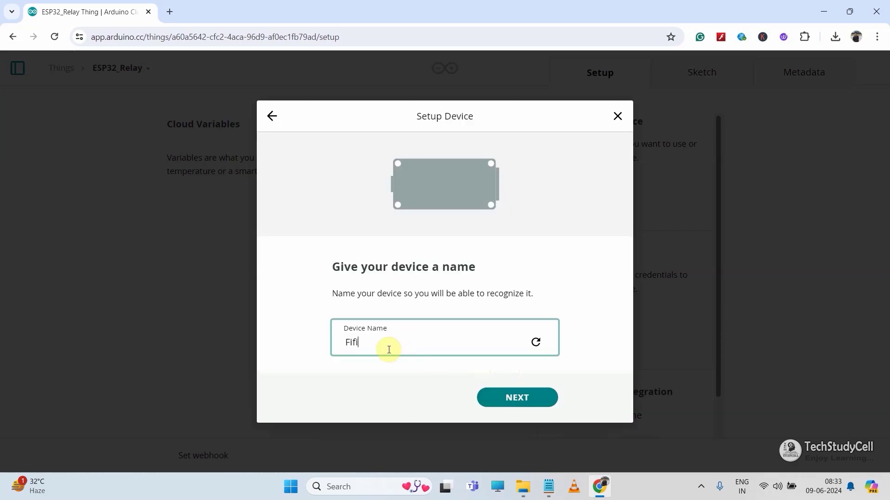
Name the device ESP32_Relay and continue to its Device ID and Secret Key
{"action": "double_click", "coordinate": [362, 342]}
{"action": "type", "text": "ESP32_Relay"}
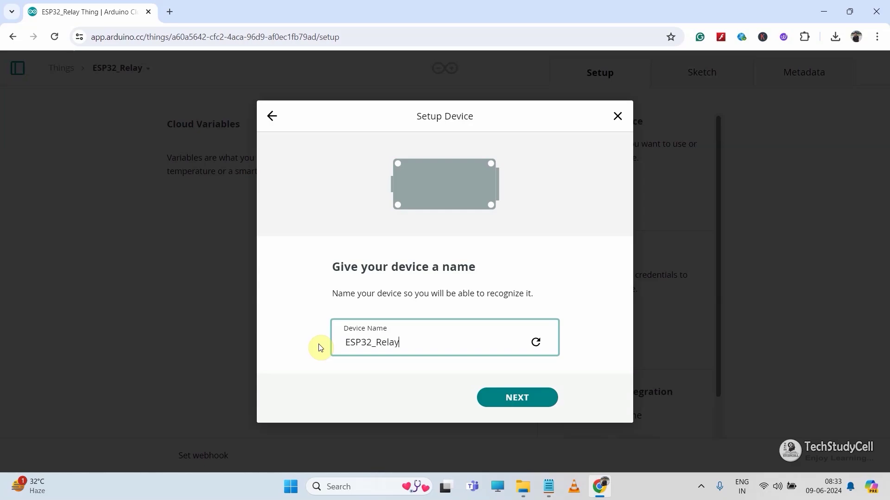
{"action": "left_click", "coordinate": [510, 397]}
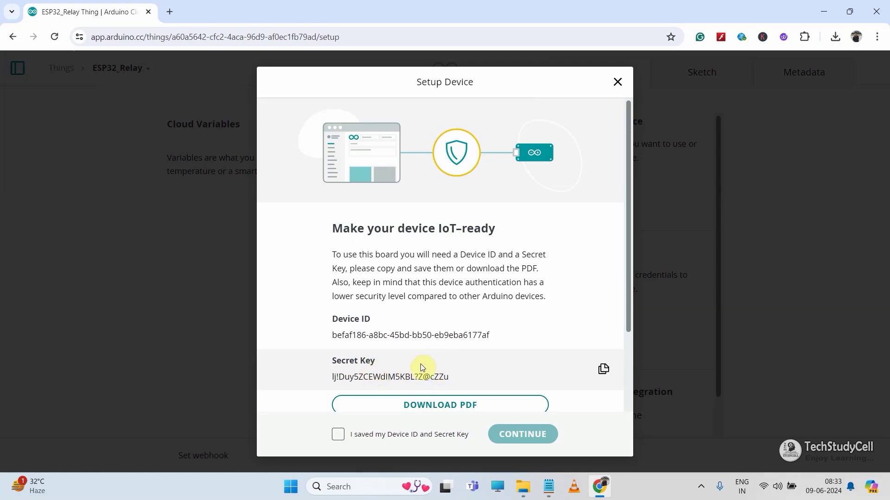
Save the Device ID and Secret Key PDF to Downloads and finish attaching ESP32_Relay
{"action": "left_click", "coordinate": [438, 405]}
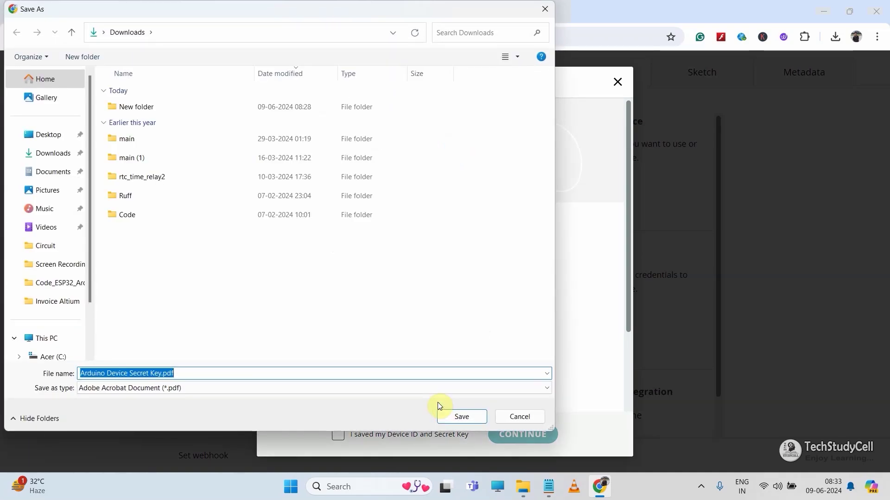
{"action": "left_click", "coordinate": [460, 417]}
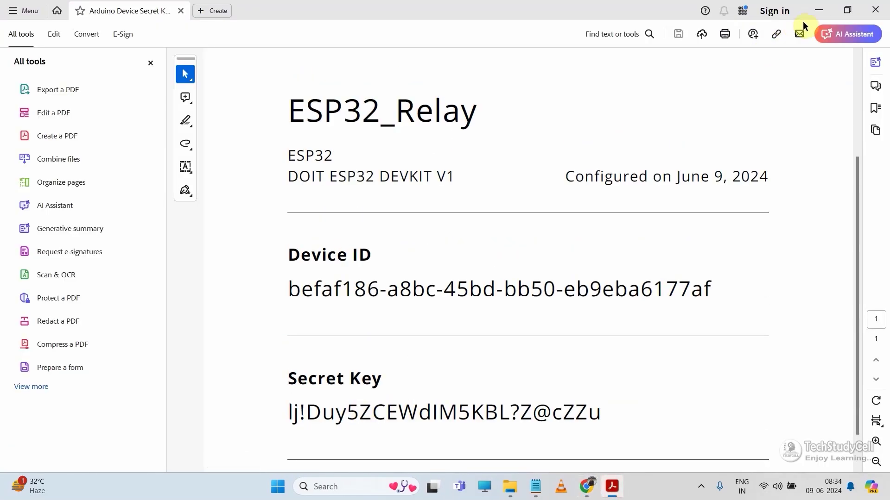
{"action": "left_click", "coordinate": [819, 10]}
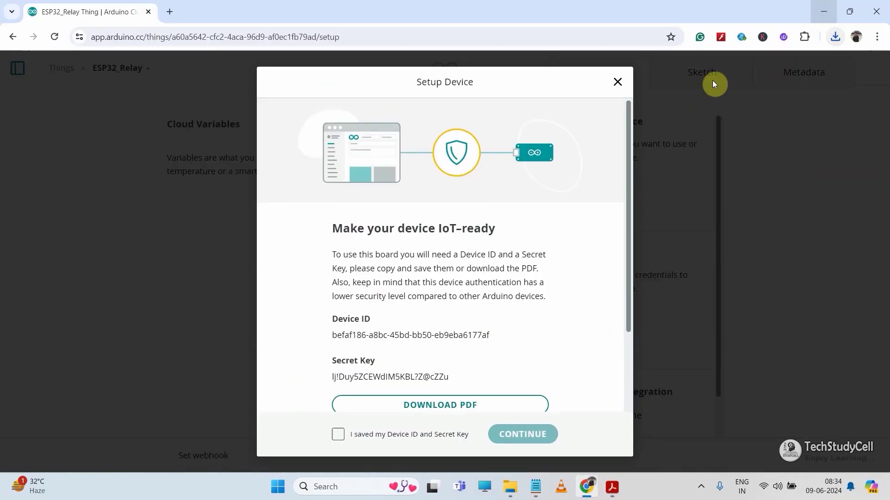
{"action": "left_click", "coordinate": [336, 438]}
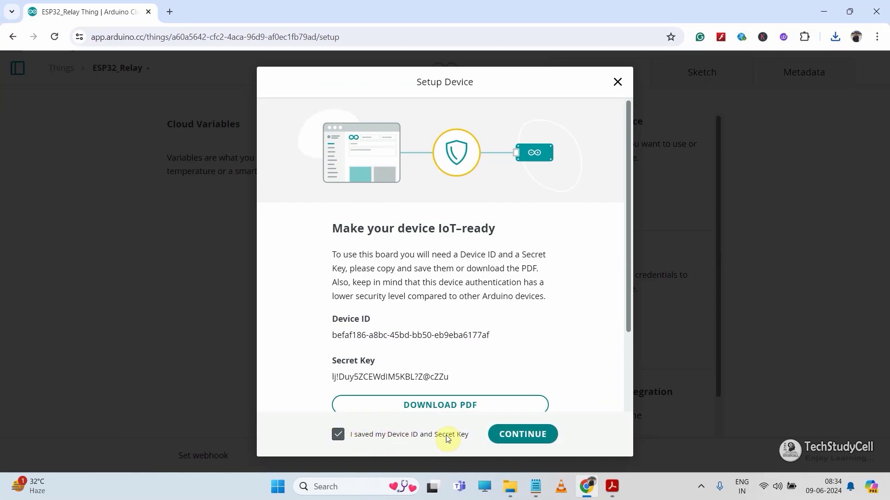
{"action": "left_click", "coordinate": [522, 434]}
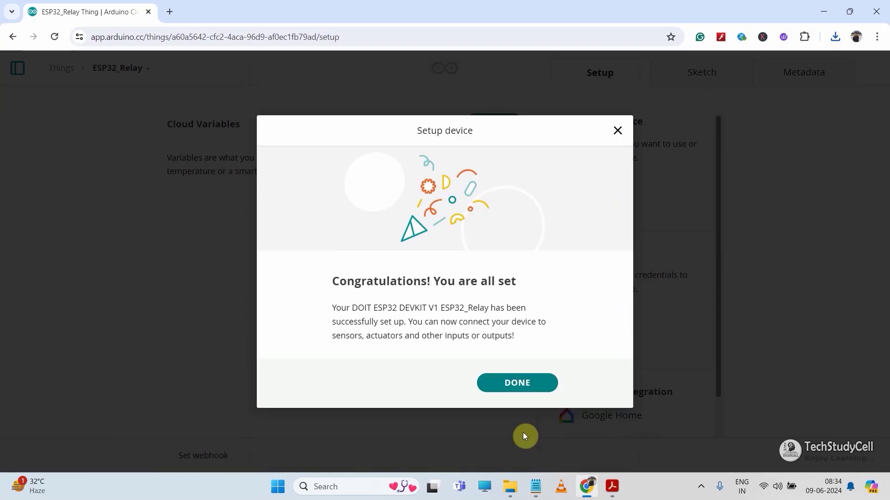
{"action": "left_click", "coordinate": [522, 383]}
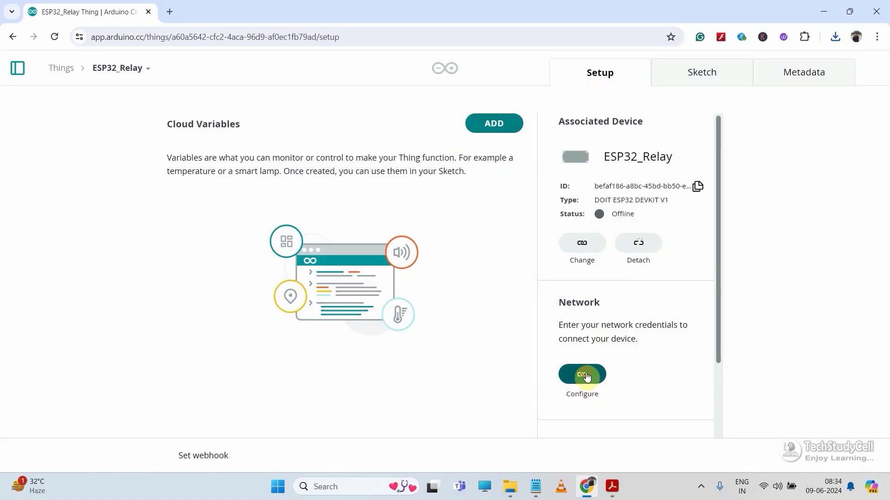
Enter Wi-Fi SFLY1, its password, and the secret key copied from the credentials PDF
{"action": "left_click", "coordinate": [586, 377]}
{"action": "left_click", "coordinate": [394, 210]}
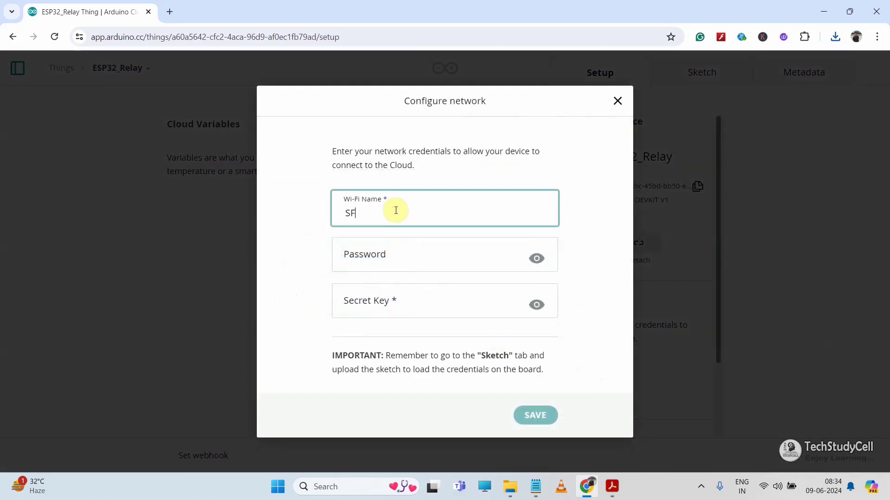
{"action": "left_click", "coordinate": [395, 254]}
{"action": "type", "text": "*"}
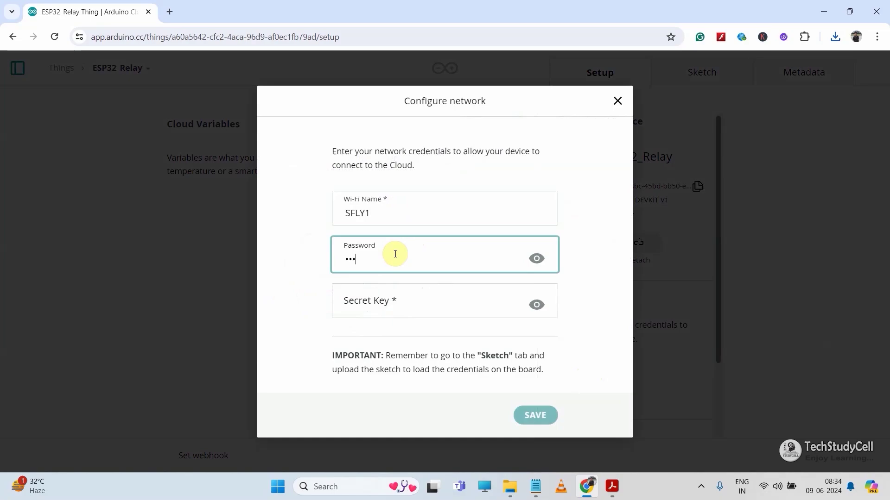
{"action": "type", "text": "*******"}
{"action": "left_click", "coordinate": [395, 305]}
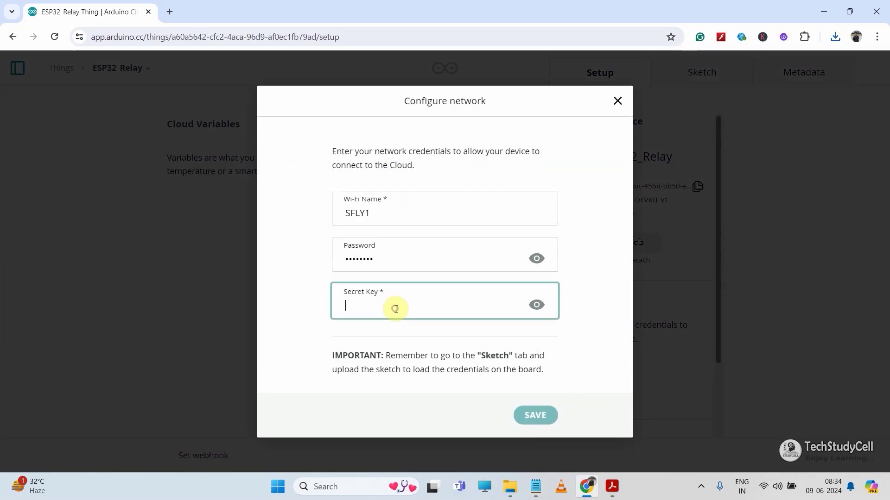
{"action": "left_click", "coordinate": [612, 487]}
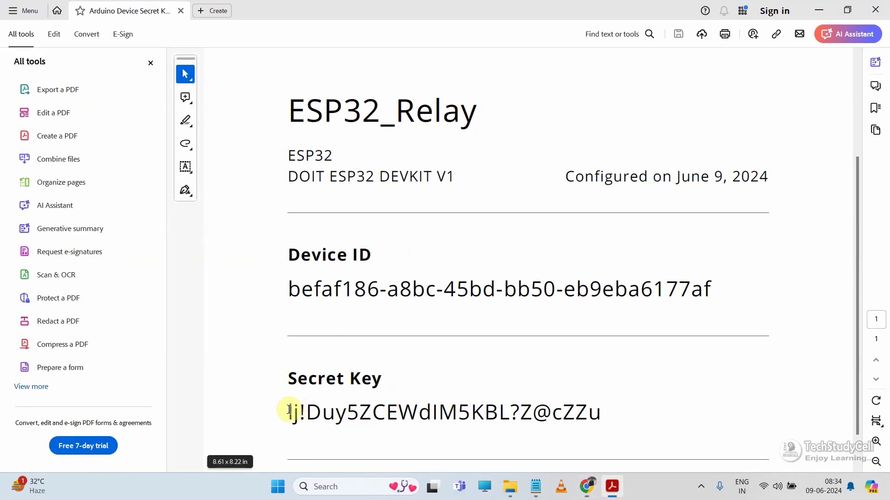
{"action": "left_click_drag", "start_coordinate": [287, 413], "coordinate": [603, 424]}
{"action": "key", "text": "ctrl+c"}
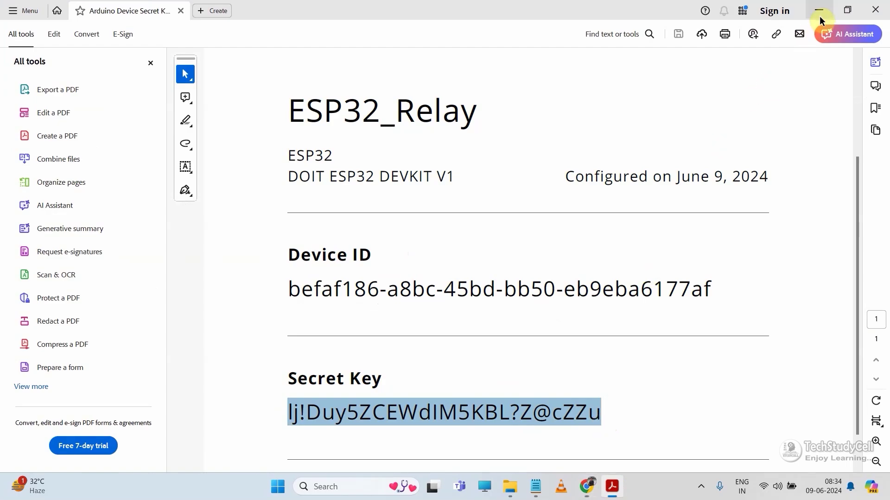
{"action": "left_click", "coordinate": [819, 11]}
{"action": "key", "text": "ctrl+v"}
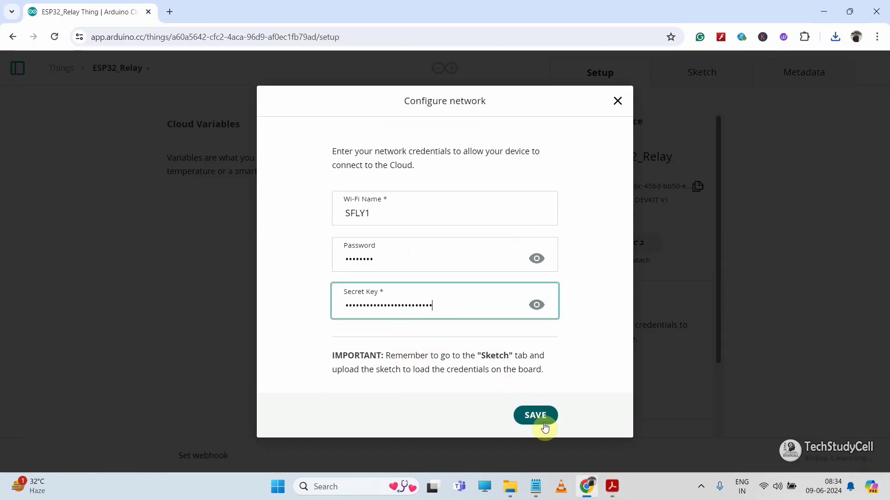
Save the network settings with Wi-Fi SFLY1, the Wi-Fi password and the secret key
{"action": "left_click", "coordinate": [540, 417]}
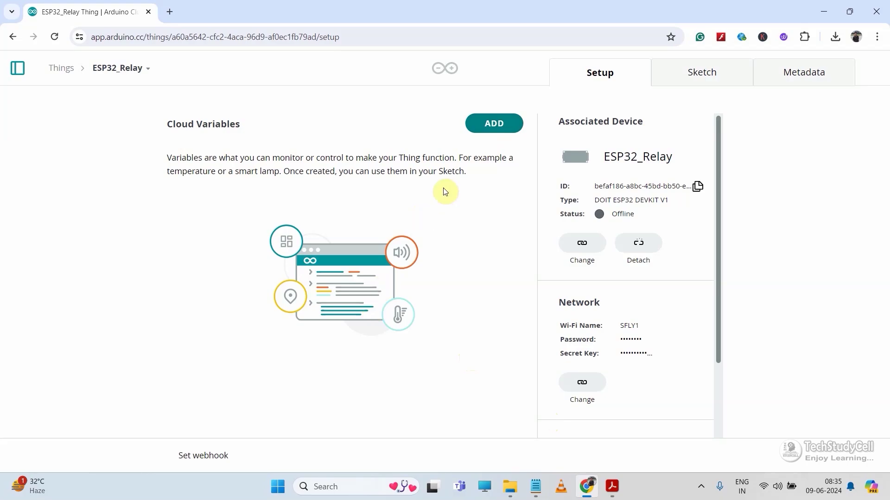
Add Light1 as a Google smart home Light variable, declared CloudLight light1
{"action": "left_click", "coordinate": [498, 132]}
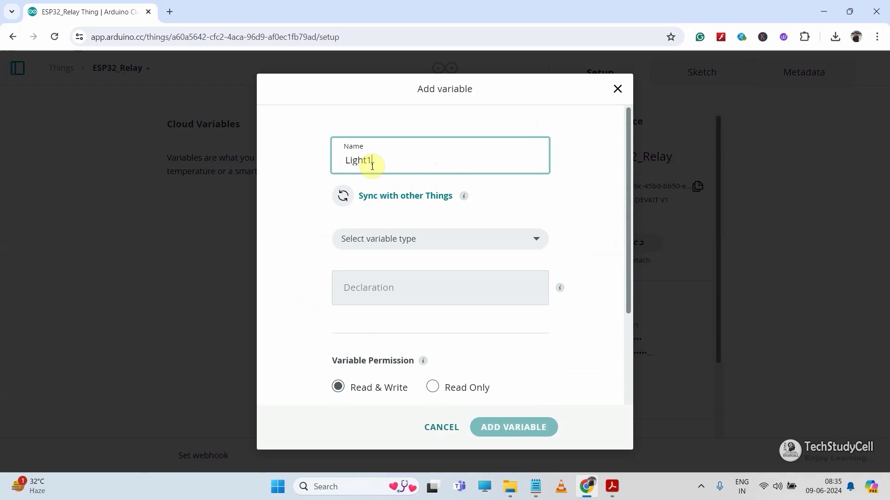
{"action": "left_click", "coordinate": [403, 240]}
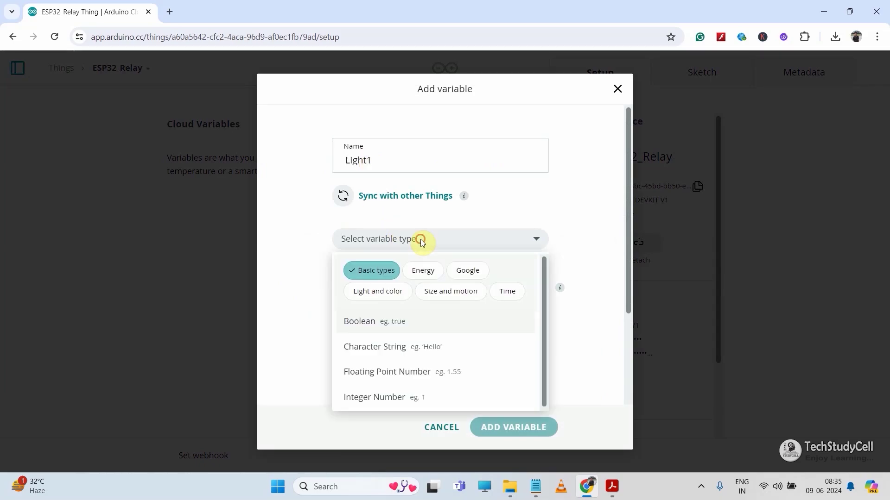
{"action": "left_click", "coordinate": [365, 271]}
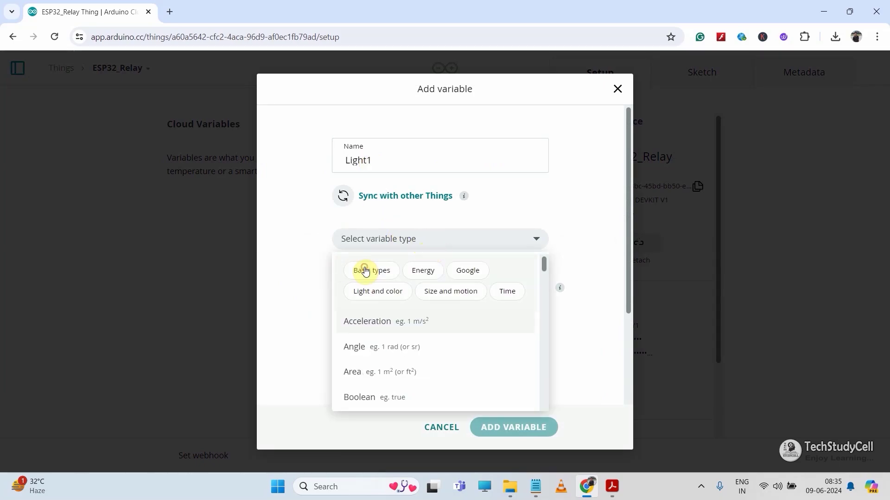
{"action": "left_click", "coordinate": [469, 272]}
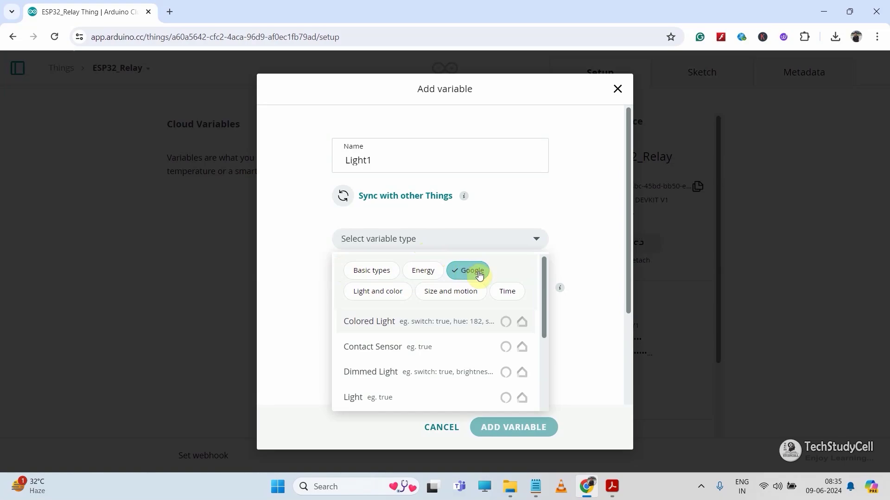
{"action": "scroll", "coordinate": [478, 274], "scroll_direction": "down", "scroll_amount": 1}
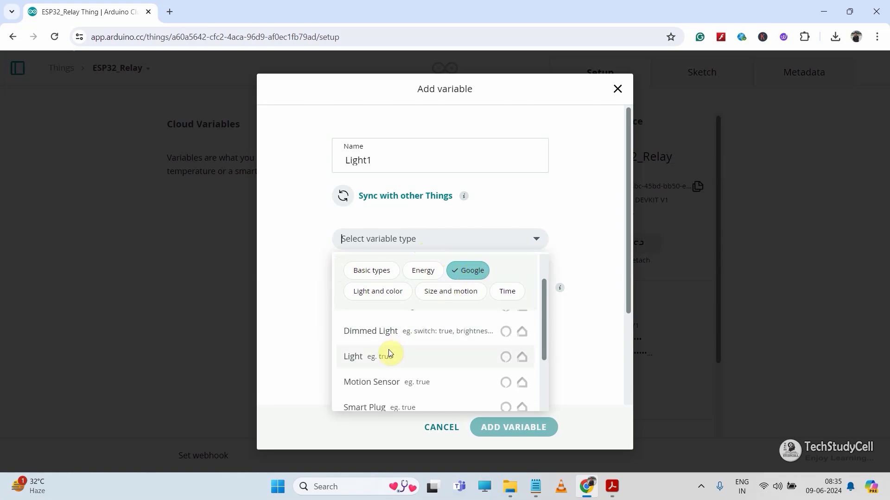
{"action": "left_click", "coordinate": [394, 364]}
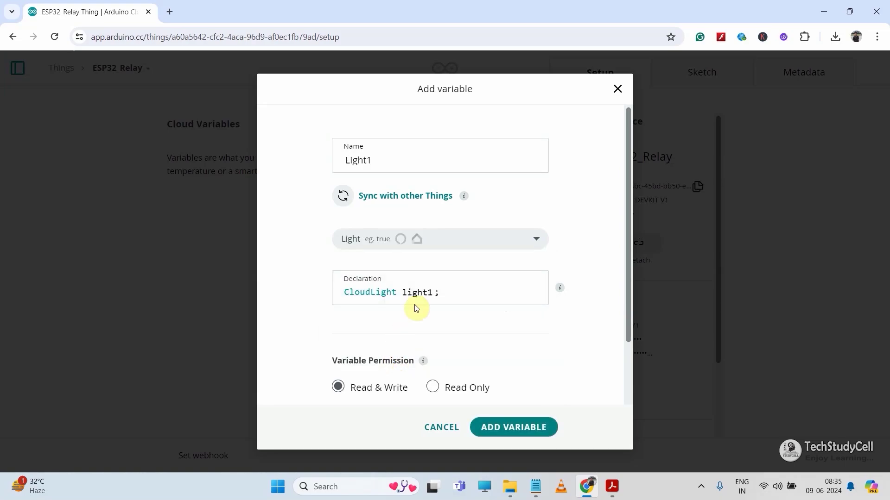
{"action": "scroll", "coordinate": [417, 311], "scroll_direction": "down", "scroll_amount": 2}
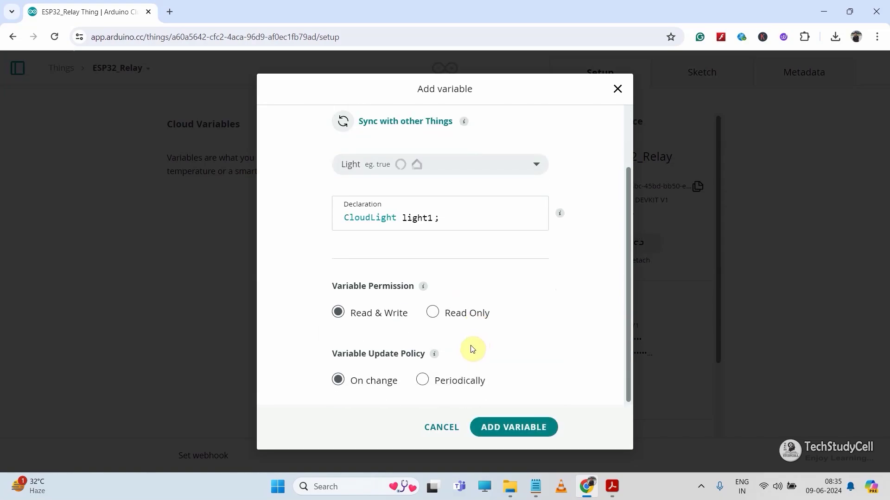
{"action": "left_click", "coordinate": [515, 426]}
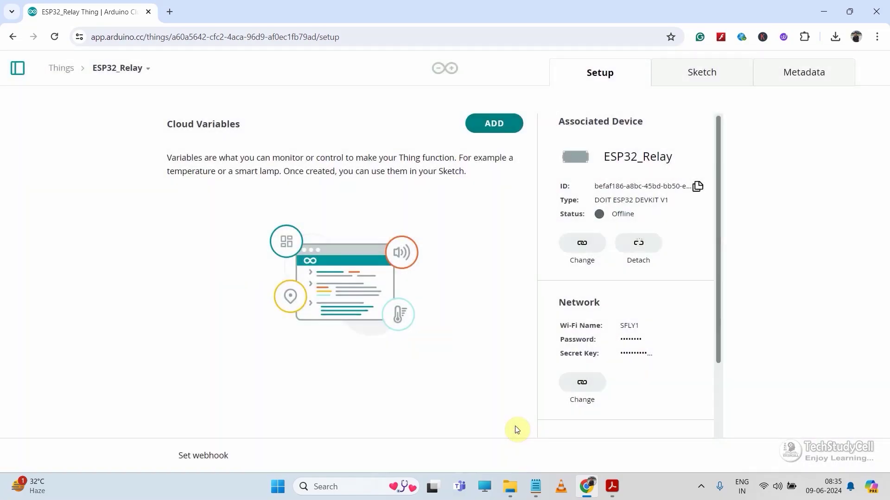
{"action": "left_click", "coordinate": [483, 127]}
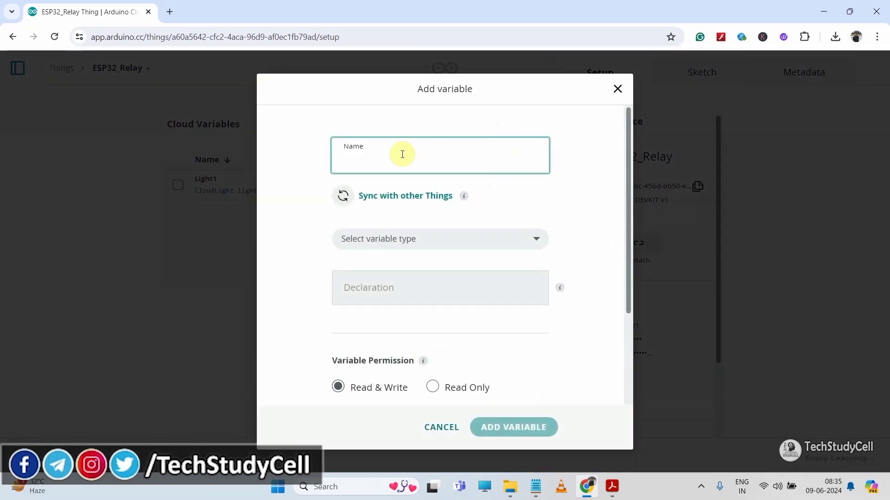
Add Light2 as a Google smart home Light variable
{"action": "type", "text": "Light2"}
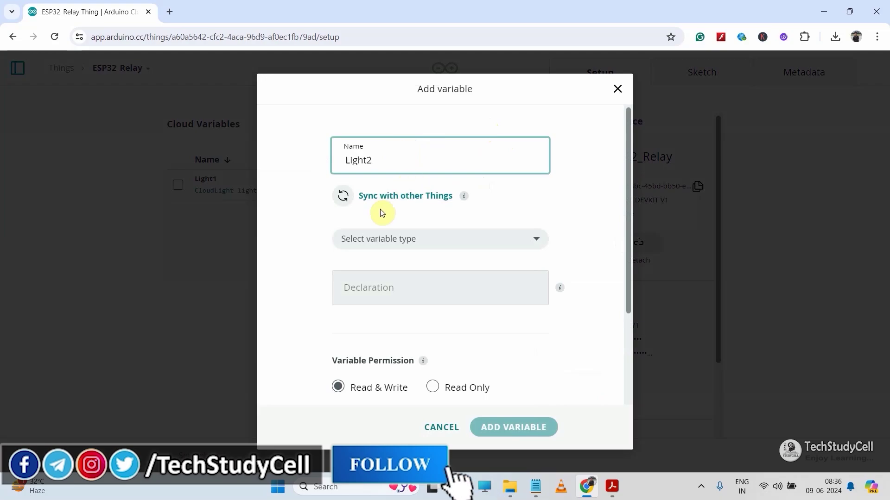
{"action": "left_click", "coordinate": [397, 238]}
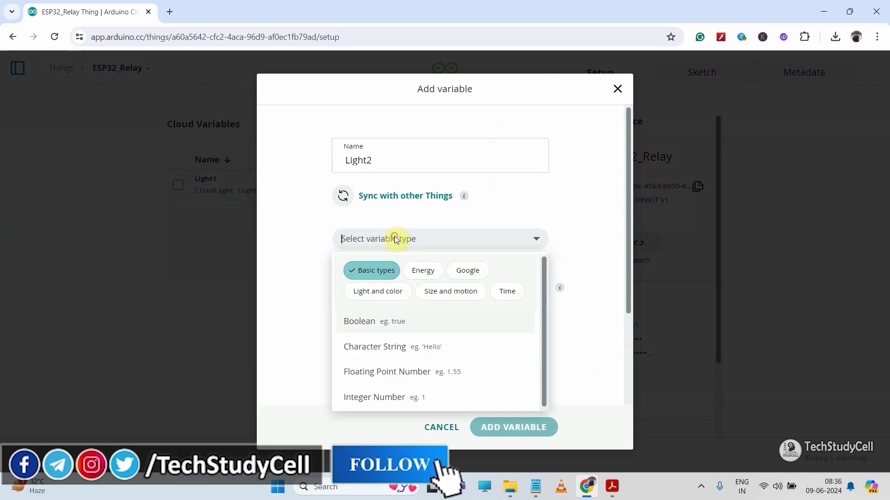
{"action": "left_click", "coordinate": [385, 271]}
{"action": "scroll", "coordinate": [423, 368], "scroll_direction": "down", "scroll_amount": 2}
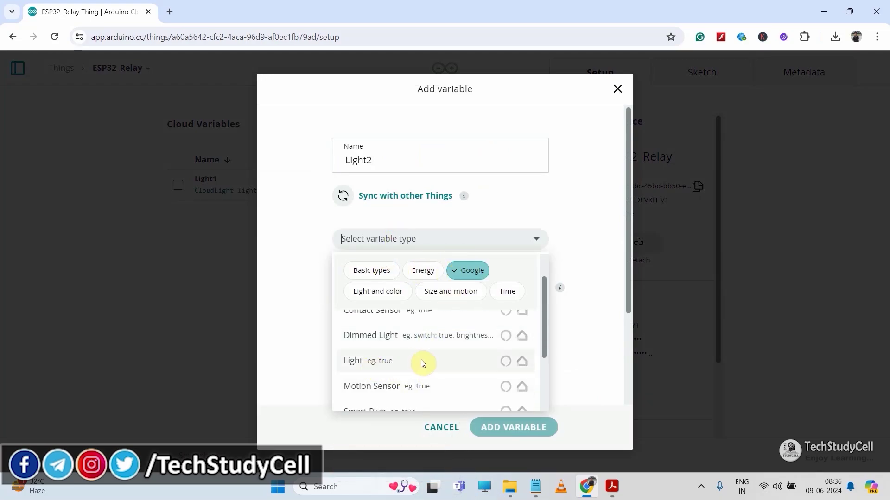
{"action": "left_click", "coordinate": [423, 364]}
{"action": "scroll", "coordinate": [491, 385], "scroll_direction": "down", "scroll_amount": 2}
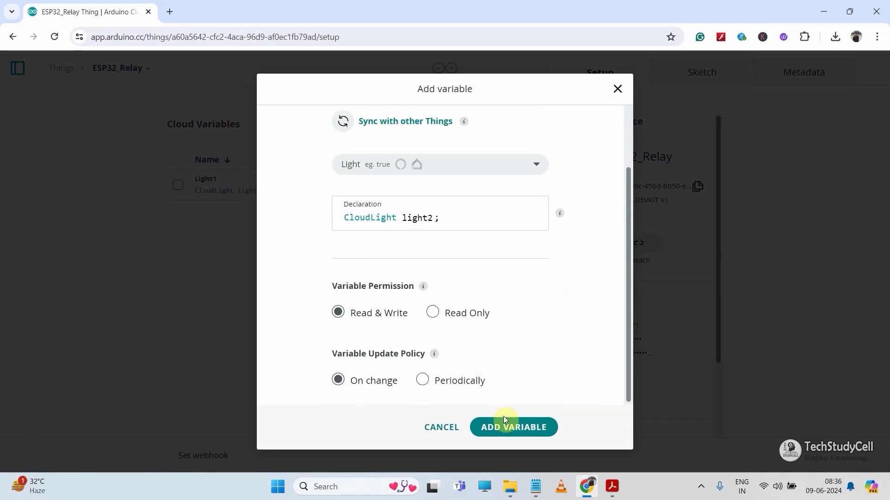
{"action": "left_click", "coordinate": [504, 422]}
Add Light3 as a Light type cloud variable
{"action": "left_click", "coordinate": [493, 123]}
{"action": "type", "text": "Light3"}
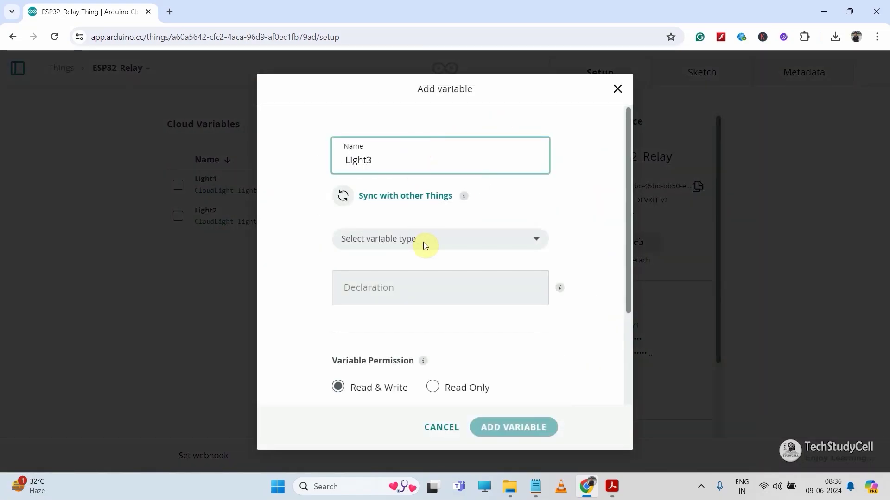
{"action": "left_click", "coordinate": [423, 242]}
{"action": "left_click", "coordinate": [423, 395]}
{"action": "scroll", "coordinate": [463, 371], "scroll_direction": "down", "scroll_amount": 2}
{"action": "left_click", "coordinate": [511, 427]}
Add Light4 as a Light type cloud variable, making four in total
{"action": "left_click", "coordinate": [492, 123]}
{"action": "type", "text": "Light"}
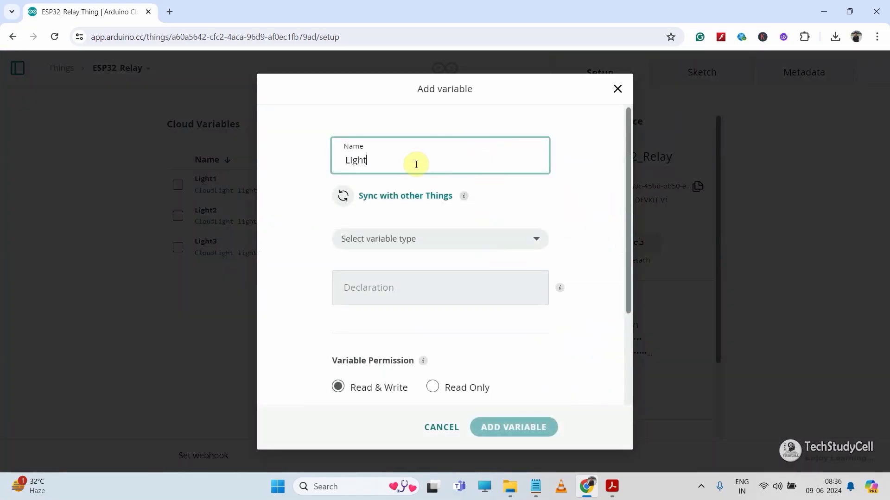
{"action": "type", "text": "4"}
{"action": "left_click", "coordinate": [403, 239]}
{"action": "left_click", "coordinate": [472, 268]}
{"action": "left_click", "coordinate": [417, 397]}
{"action": "left_click", "coordinate": [512, 426]}
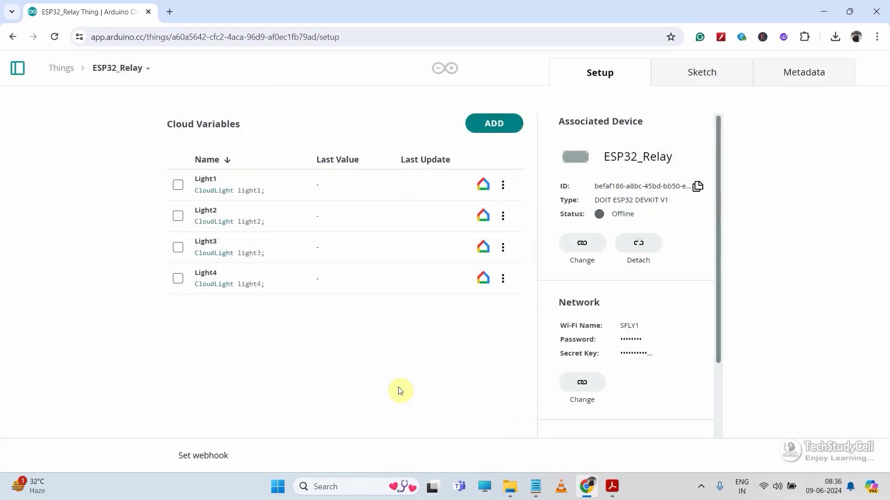
Start a new Temperature variable and give it the Temperature Sensor (°C) type
{"action": "left_click", "coordinate": [501, 133]}
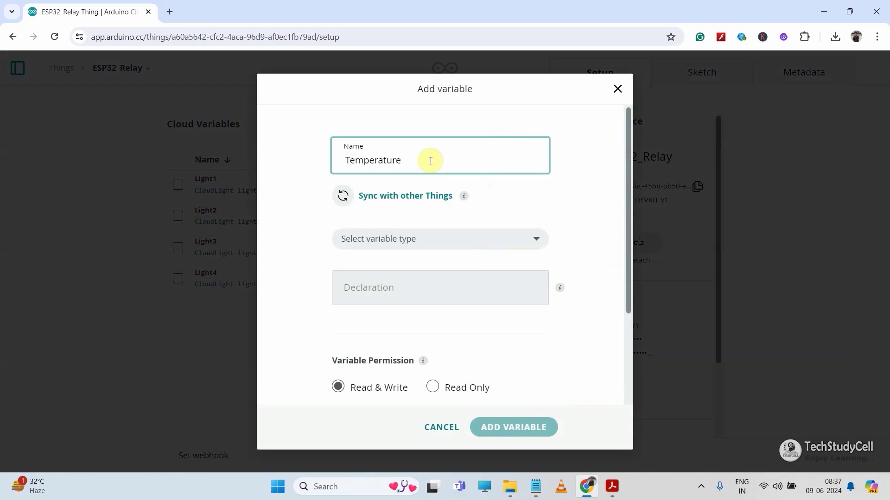
{"action": "left_click", "coordinate": [416, 241]}
{"action": "left_click", "coordinate": [473, 271]}
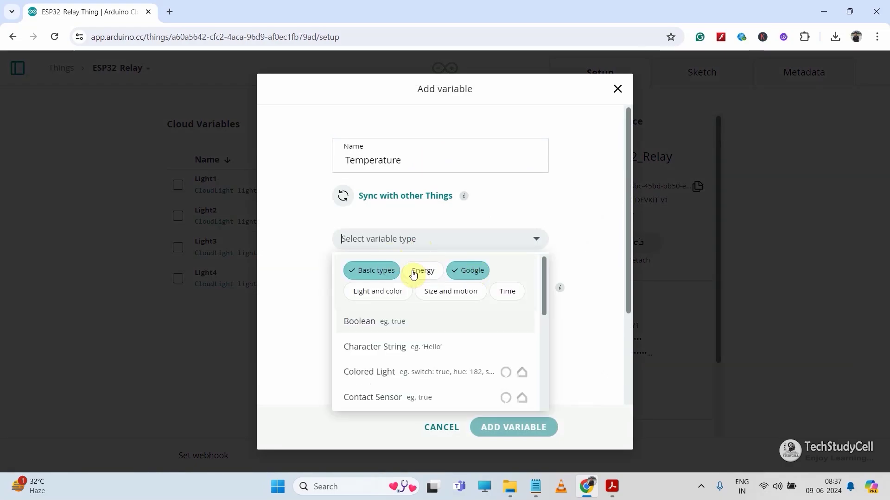
{"action": "left_click", "coordinate": [384, 272]}
{"action": "scroll", "coordinate": [447, 368], "scroll_direction": "down", "scroll_amount": 1}
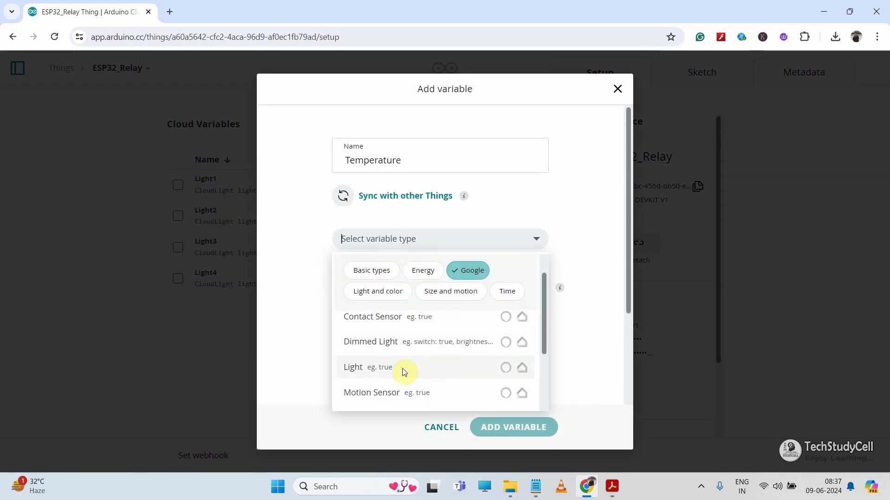
{"action": "scroll", "coordinate": [403, 372], "scroll_direction": "down", "scroll_amount": 4}
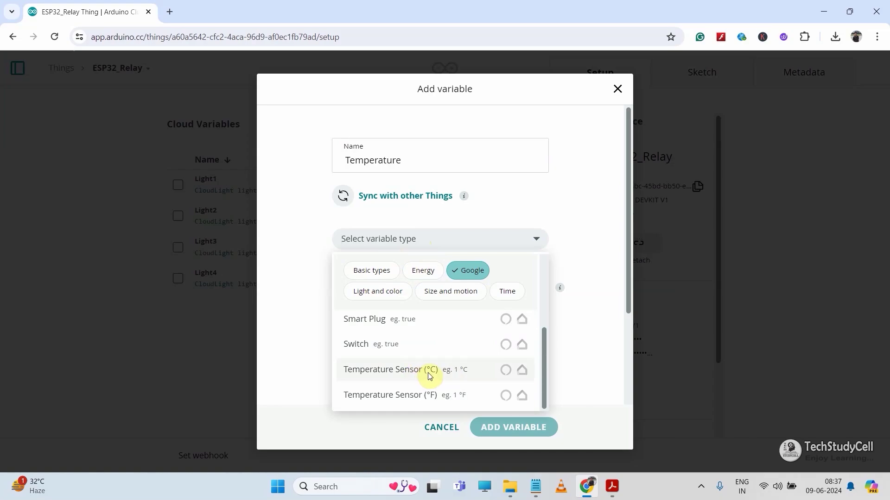
{"action": "left_click", "coordinate": [429, 371]}
Make the variable read-only with periodic updates every 8 seconds, and add it to the Thing
{"action": "scroll", "coordinate": [526, 359], "scroll_direction": "down", "scroll_amount": 3}
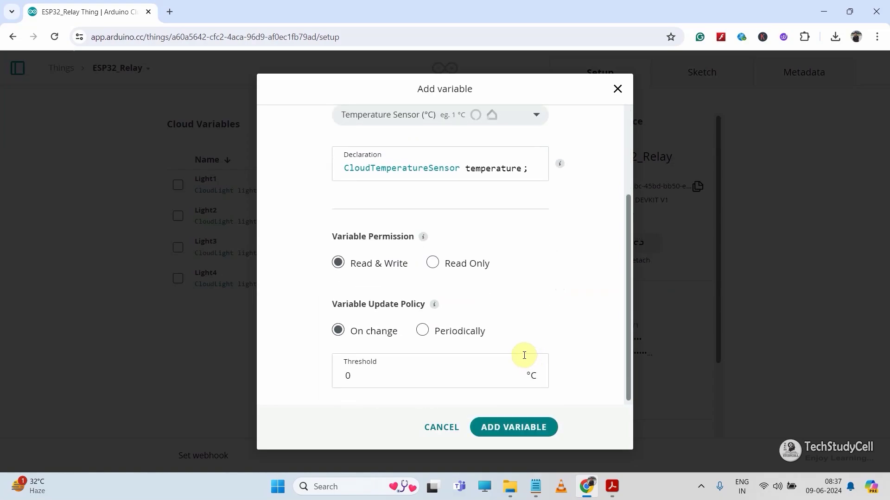
{"action": "left_click", "coordinate": [433, 263]}
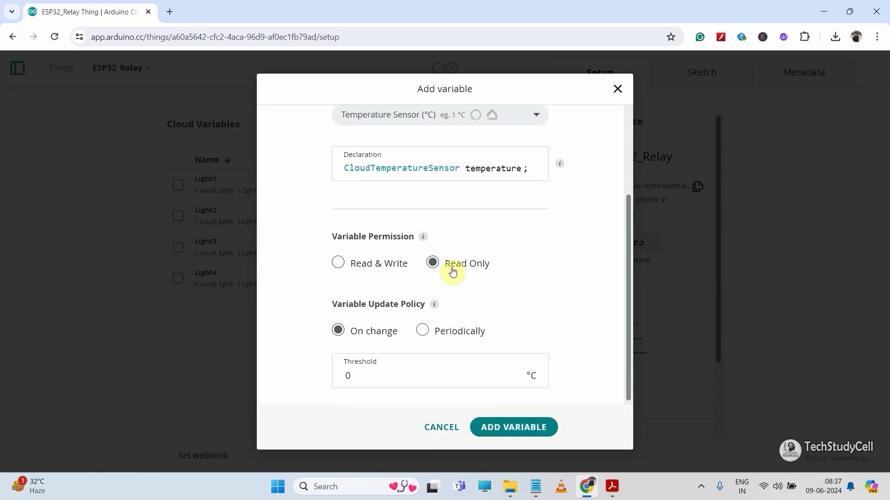
{"action": "left_click", "coordinate": [423, 333]}
{"action": "left_click_drag", "start_coordinate": [353, 375], "coordinate": [335, 380]}
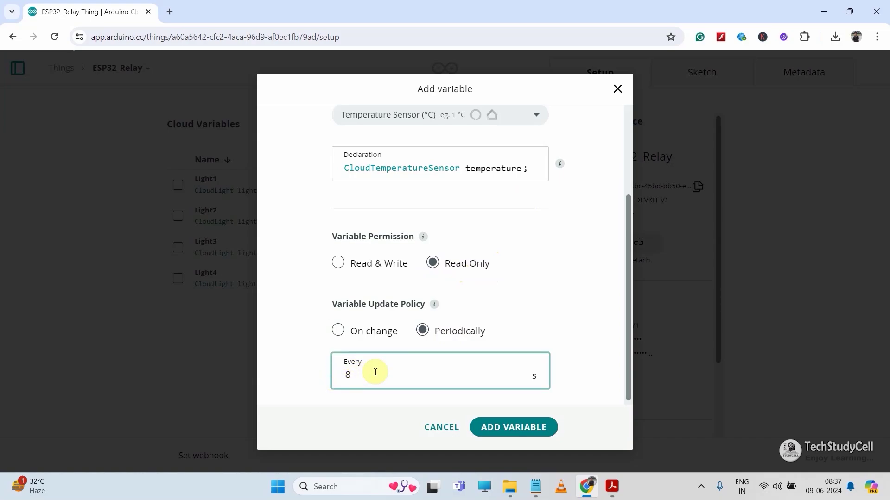
{"action": "left_click", "coordinate": [526, 427]}
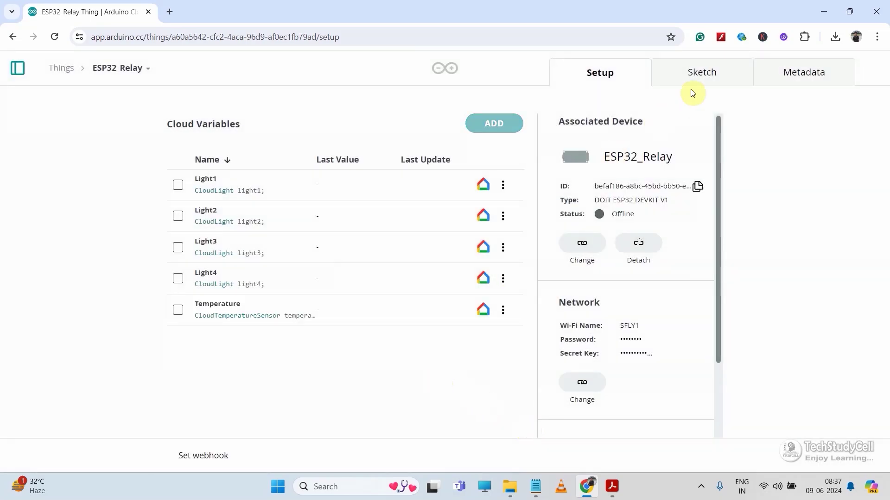
{"action": "left_click", "coordinate": [701, 77]}
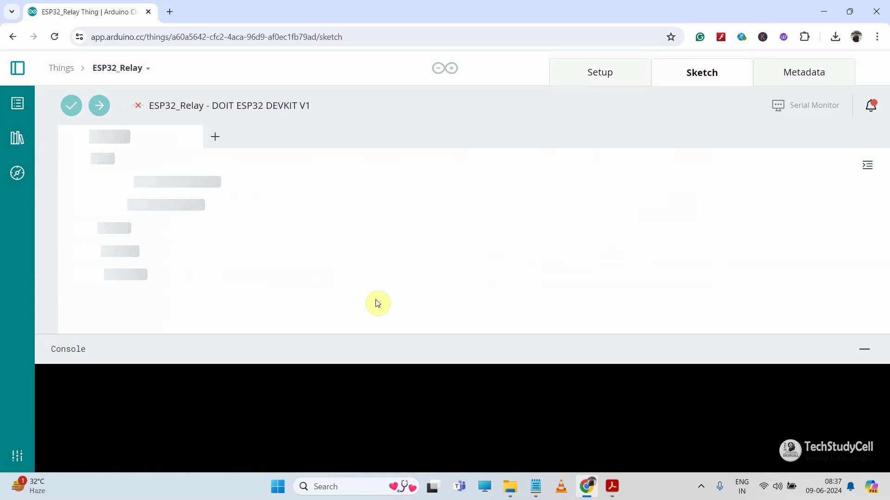
{"action": "scroll", "coordinate": [376, 300], "scroll_direction": "down", "scroll_amount": 5}
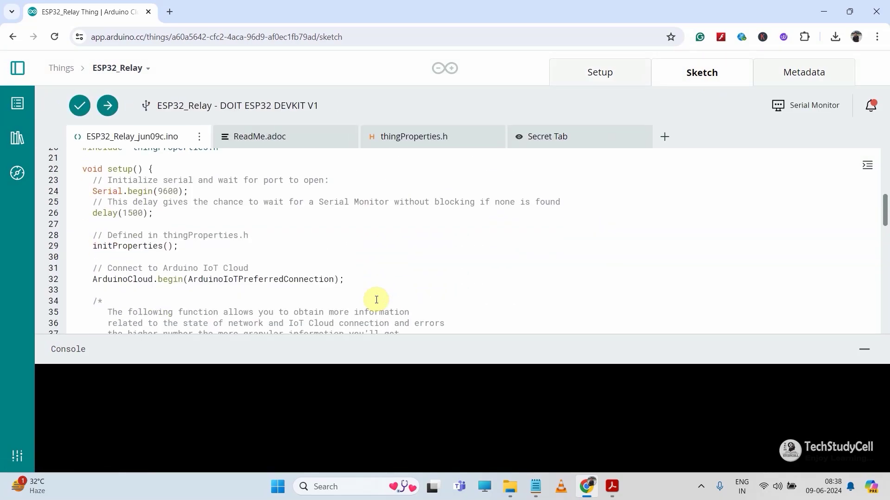
{"action": "scroll", "coordinate": [420, 244], "scroll_direction": "up", "scroll_amount": 2}
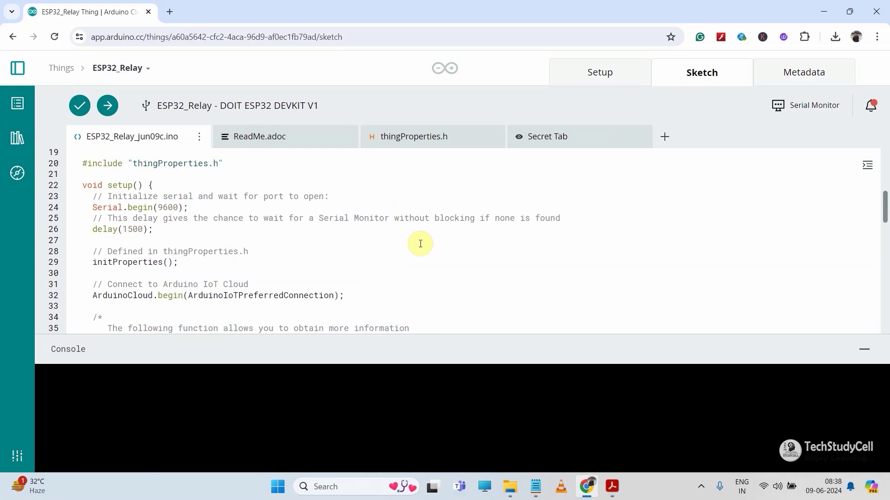
{"action": "scroll", "coordinate": [420, 244], "scroll_direction": "down", "scroll_amount": 5}
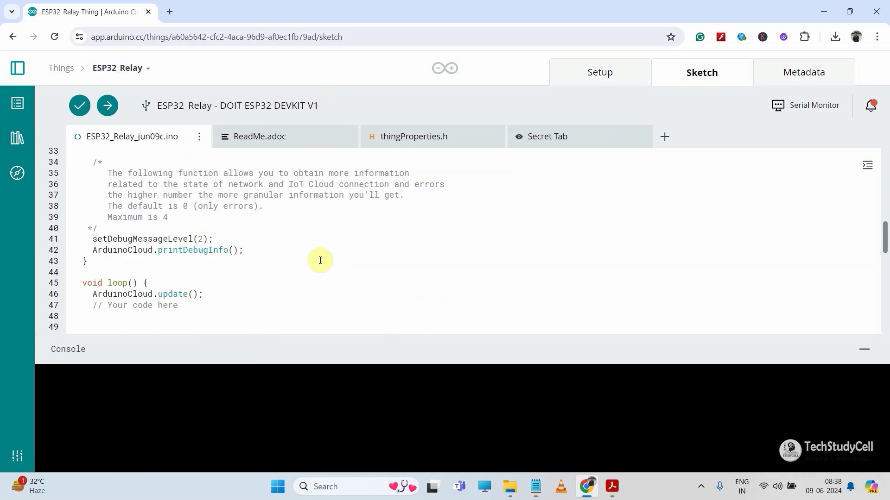
{"action": "scroll", "coordinate": [321, 265], "scroll_direction": "up", "scroll_amount": 1}
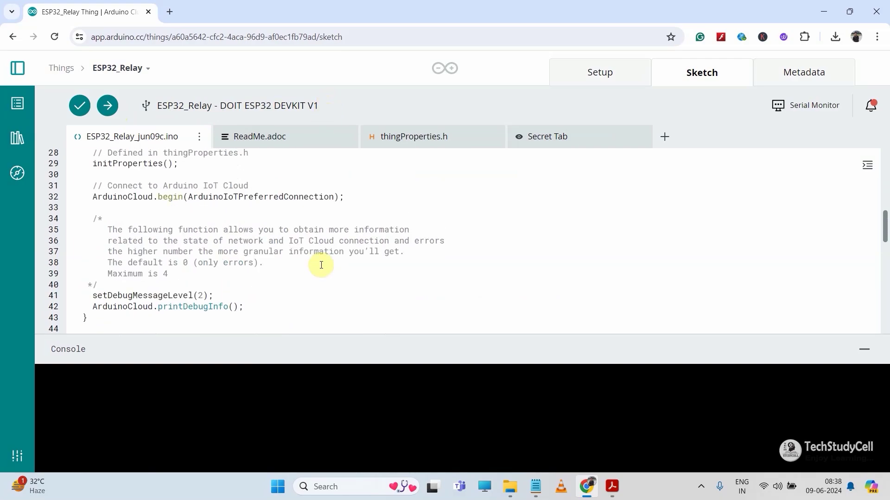
{"action": "scroll", "coordinate": [321, 265], "scroll_direction": "up", "scroll_amount": 3}
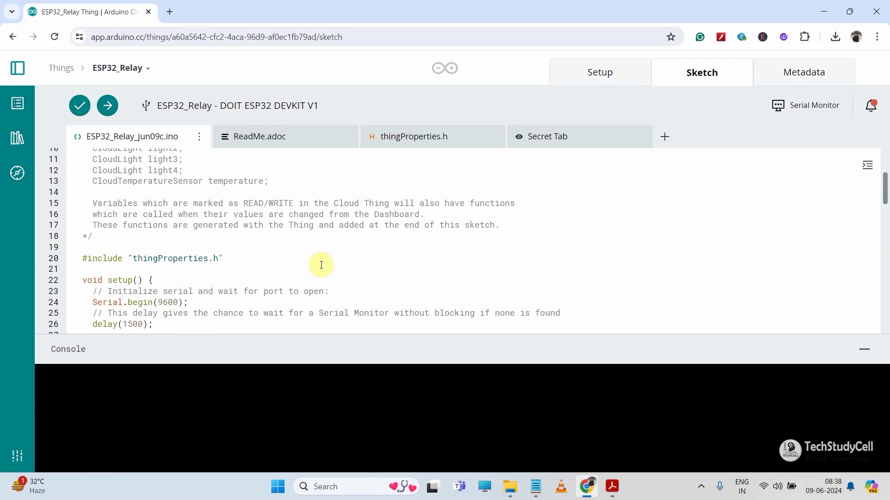
{"action": "scroll", "coordinate": [321, 265], "scroll_direction": "up", "scroll_amount": 2}
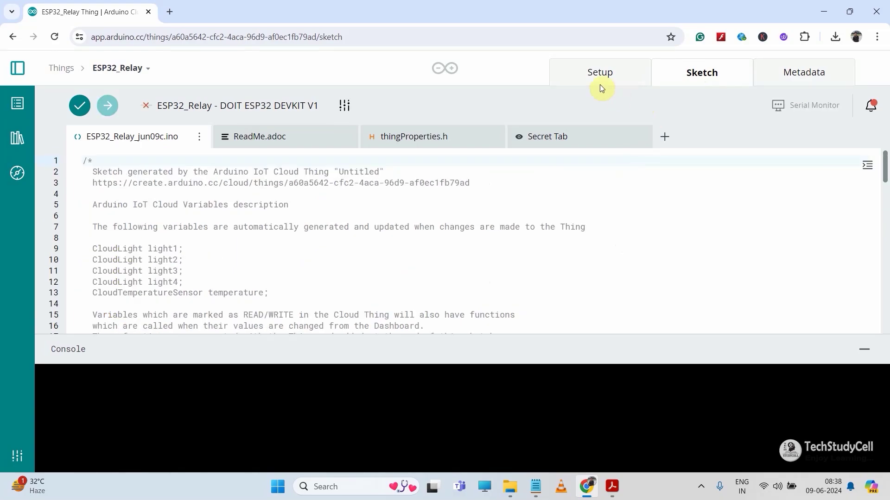
{"action": "left_click", "coordinate": [599, 82]}
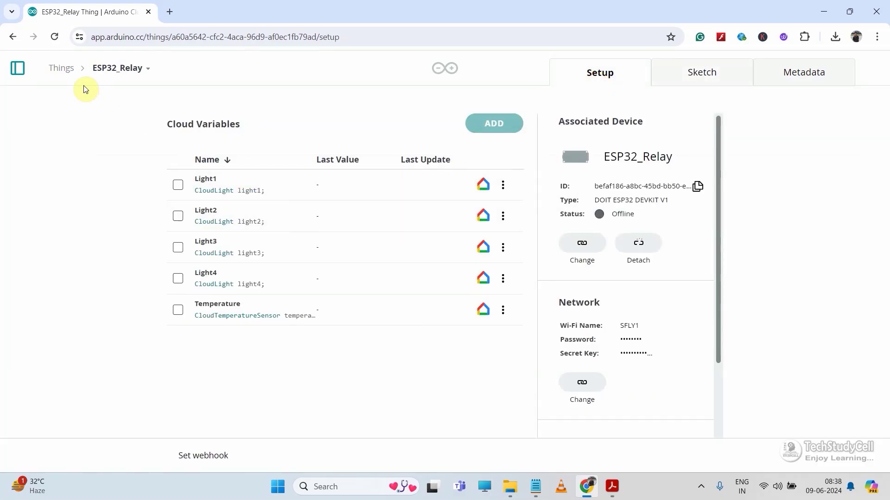
From the Dashboards page, create a new dashboard and rename it ESP32_Relay
{"action": "left_click", "coordinate": [15, 77]}
{"action": "left_click", "coordinate": [83, 236]}
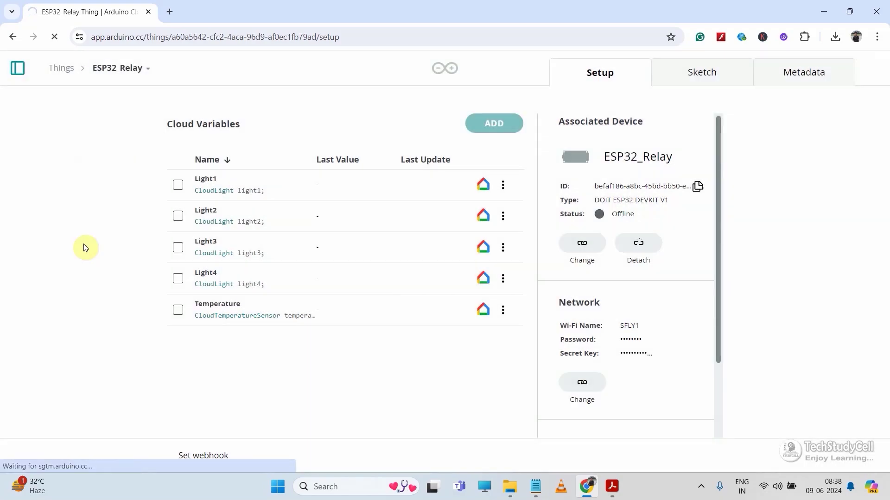
{"action": "left_click", "coordinate": [493, 334]}
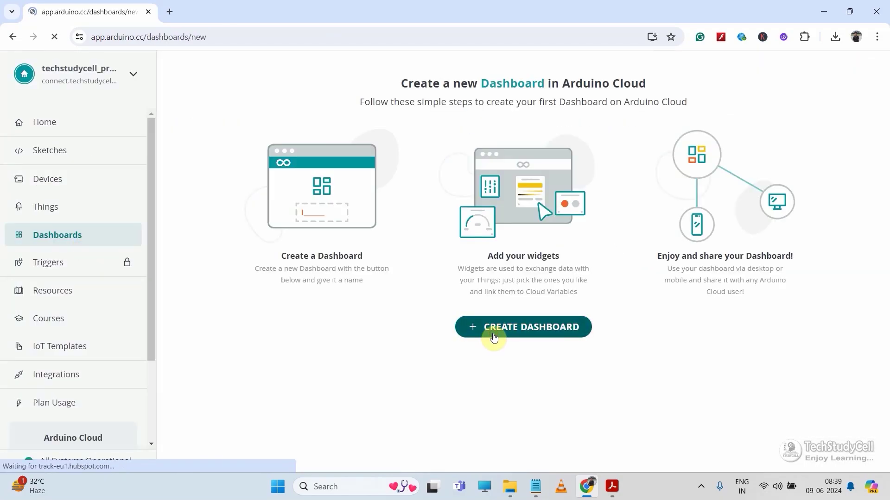
{"action": "left_click", "coordinate": [134, 69]}
{"action": "left_click", "coordinate": [134, 89]}
{"action": "type", "text": "ESP32_Rel"}
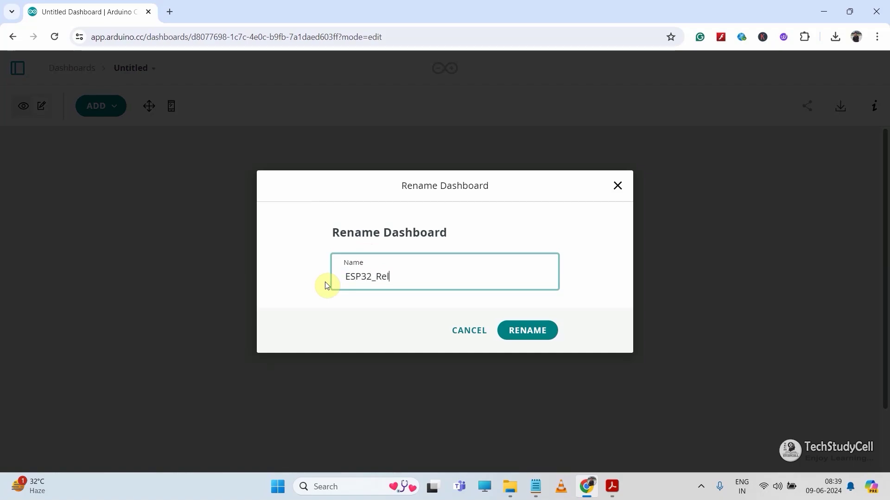
{"action": "type", "text": "ay"}
{"action": "left_click", "coordinate": [528, 331]}
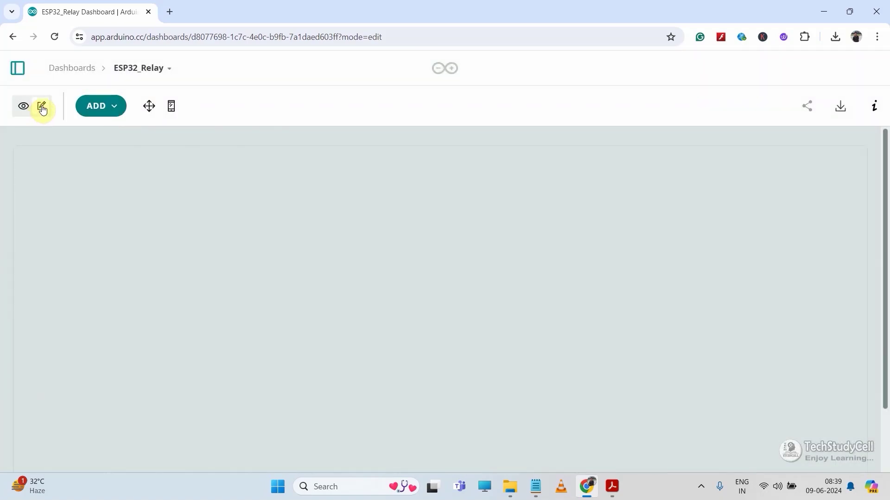
Add a switch widget named Switch1 linked to the Light1 variable
{"action": "left_click", "coordinate": [111, 105]}
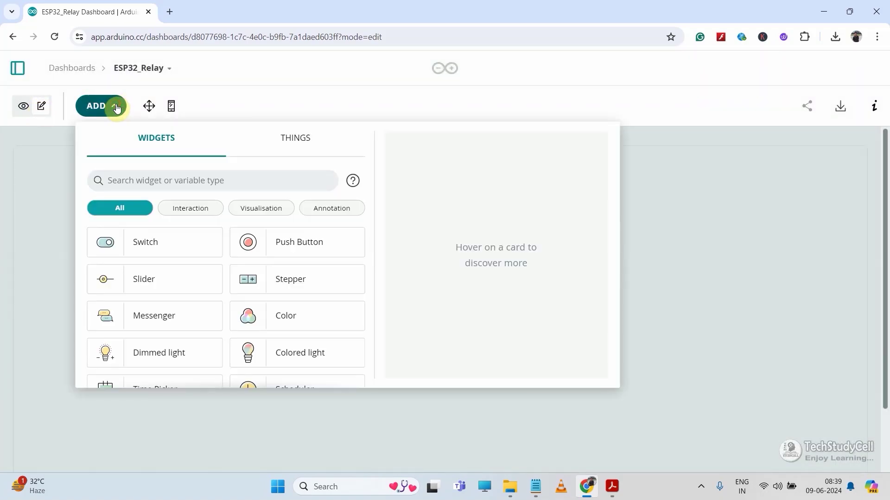
{"action": "left_click", "coordinate": [155, 247]}
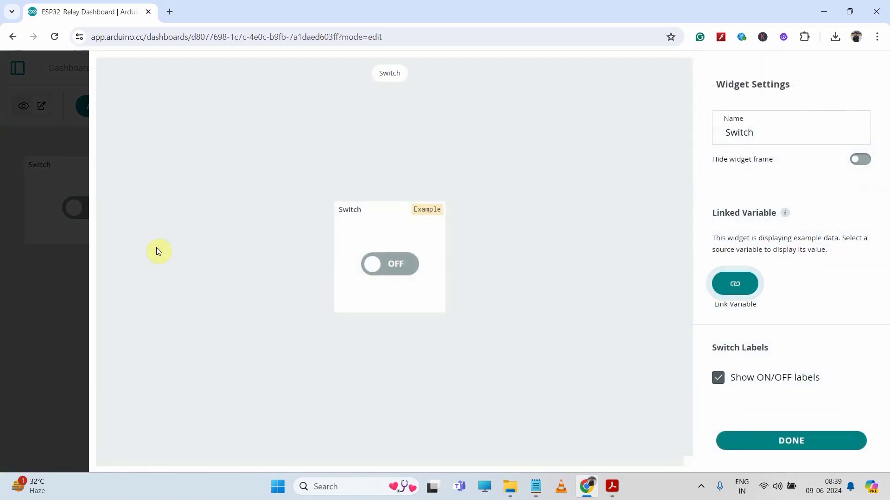
{"action": "double_click", "coordinate": [771, 132]}
{"action": "left_click", "coordinate": [772, 132]}
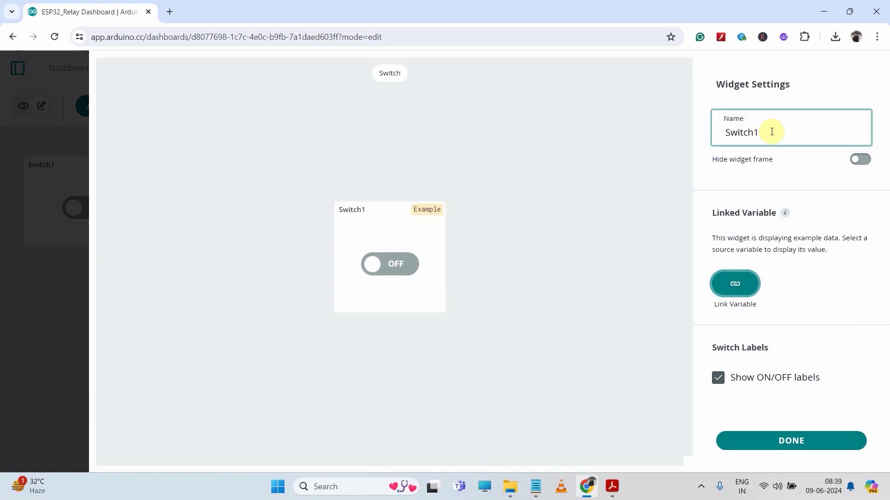
{"action": "left_click", "coordinate": [736, 285]}
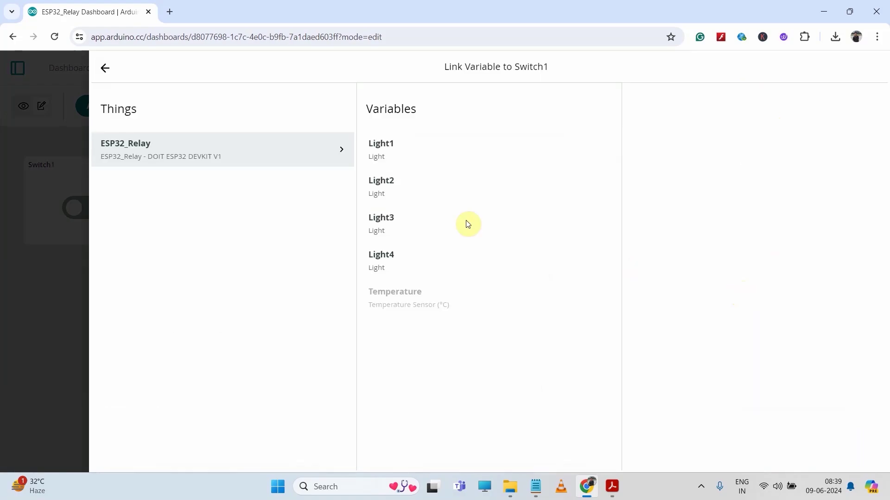
{"action": "left_click", "coordinate": [422, 155]}
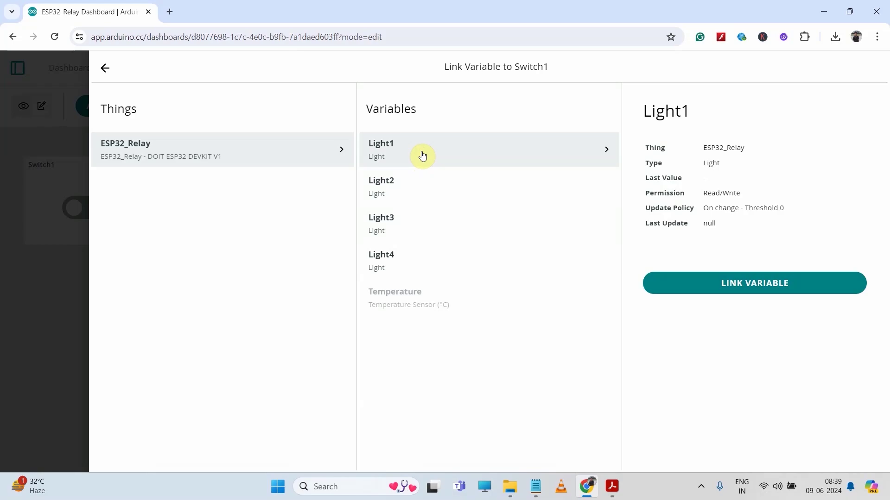
{"action": "left_click", "coordinate": [696, 291]}
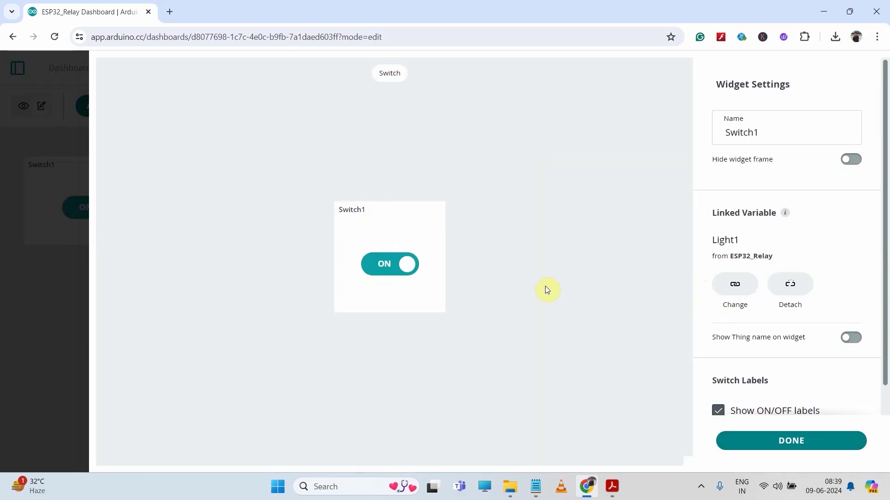
{"action": "left_click", "coordinate": [789, 440]}
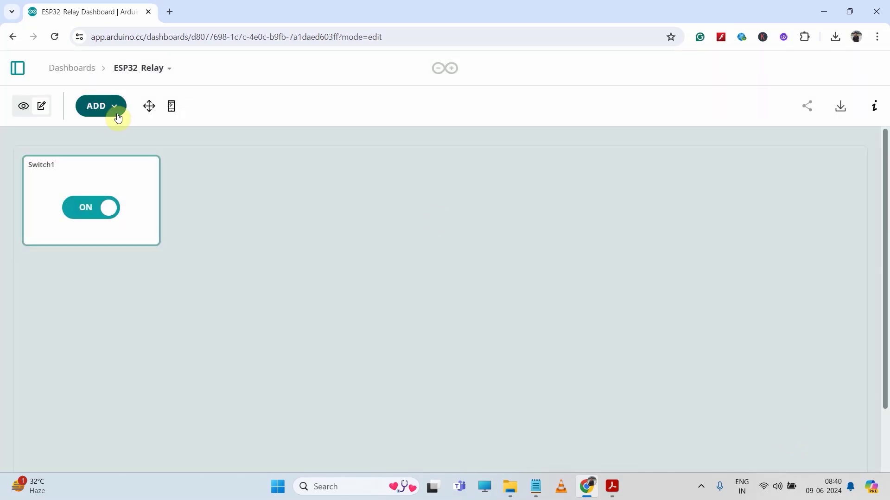
Add a second switch widget, Switch2, linked to the Light2 variable
{"action": "left_click", "coordinate": [118, 118]}
{"action": "left_click", "coordinate": [159, 240]}
{"action": "double_click", "coordinate": [758, 134]}
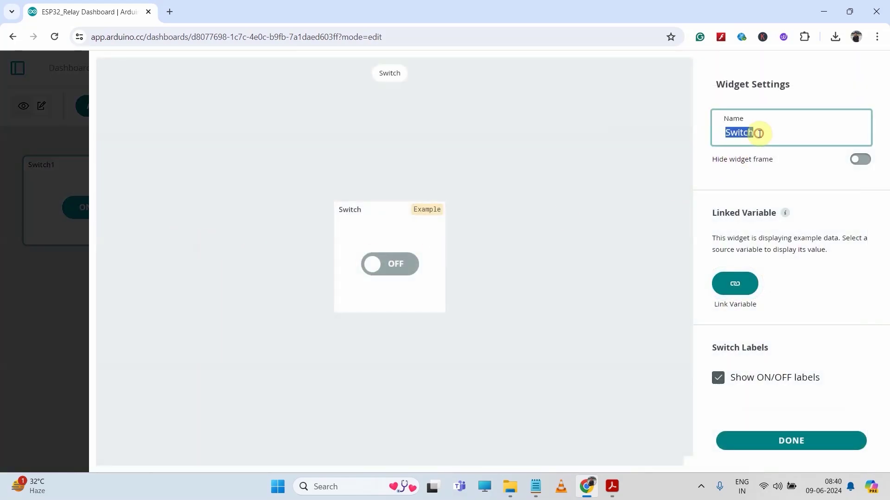
{"action": "type", "text": "2"}
{"action": "left_click", "coordinate": [735, 283]}
{"action": "left_click", "coordinate": [467, 188]}
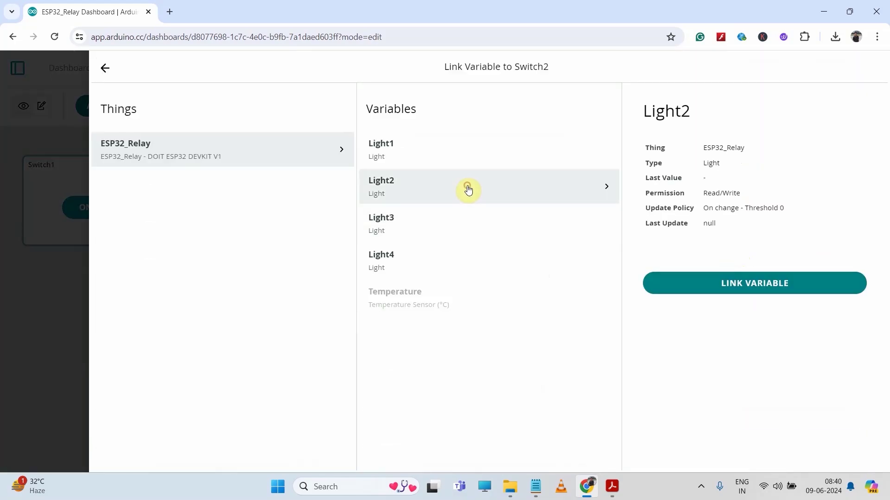
{"action": "left_click", "coordinate": [731, 292]}
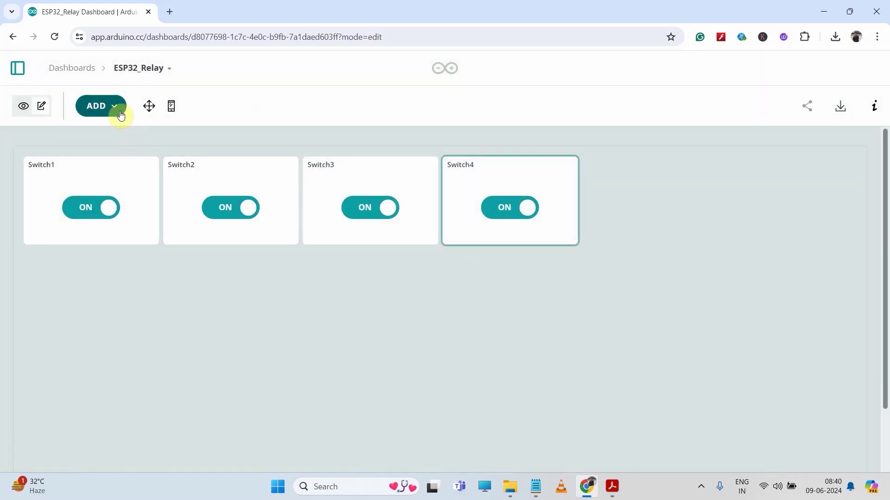
{"action": "left_click", "coordinate": [120, 114]}
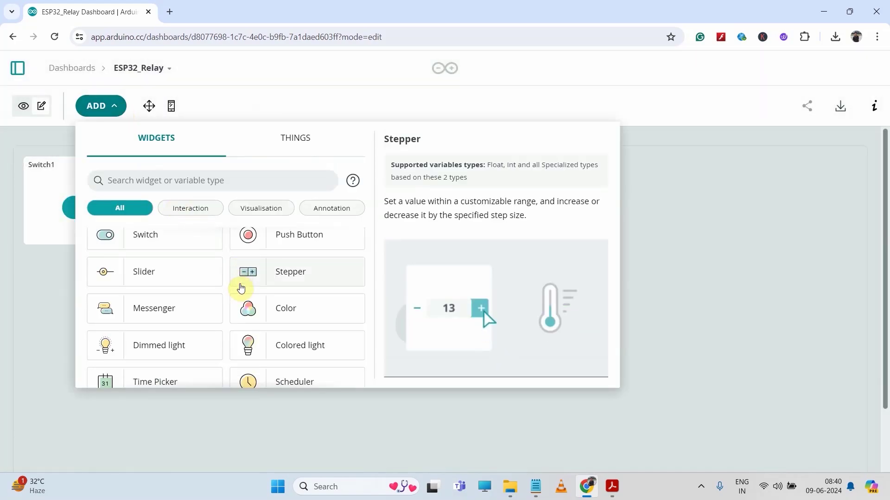
Add a gauge named Temperature linked to the Temperature variable with max 50, then exit edit mode
{"action": "scroll", "coordinate": [240, 287], "scroll_direction": "down", "scroll_amount": 3}
{"action": "scroll", "coordinate": [240, 287], "scroll_direction": "down", "scroll_amount": 3}
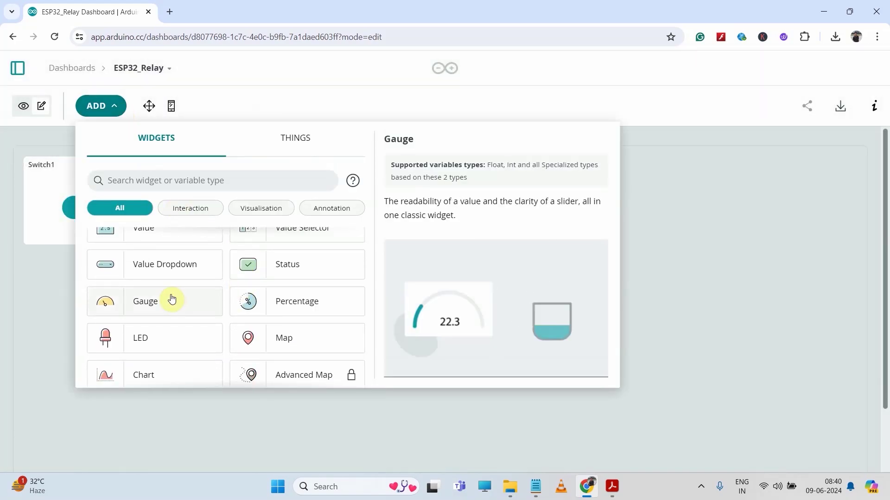
{"action": "left_click", "coordinate": [172, 299]}
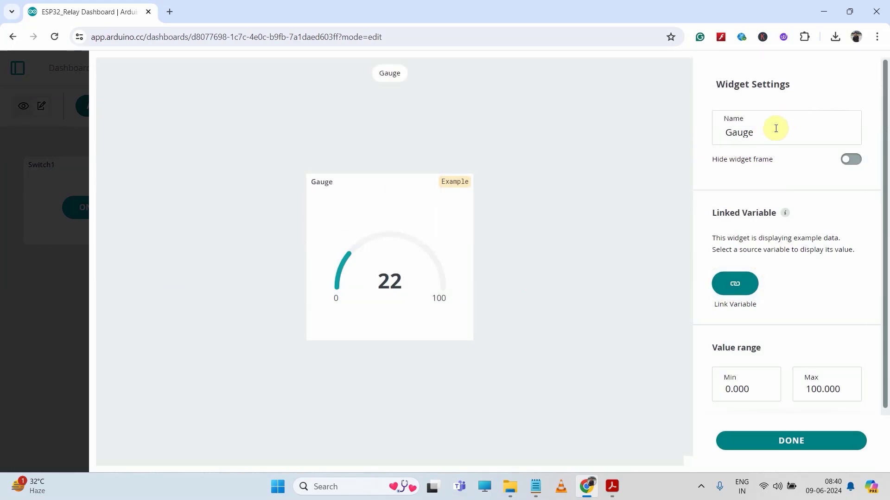
{"action": "left_click_drag", "start_coordinate": [774, 131], "coordinate": [692, 143]}
{"action": "type", "text": "Tempe"}
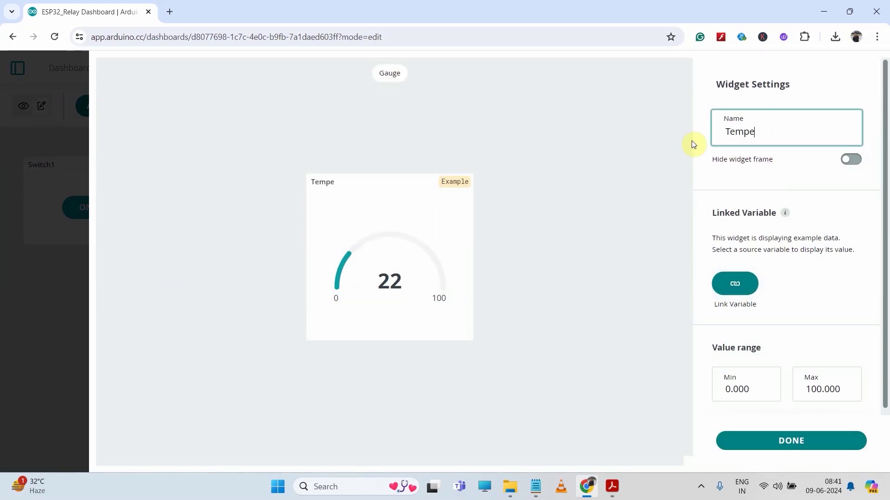
{"action": "type", "text": "rature"}
{"action": "left_click", "coordinate": [735, 285]}
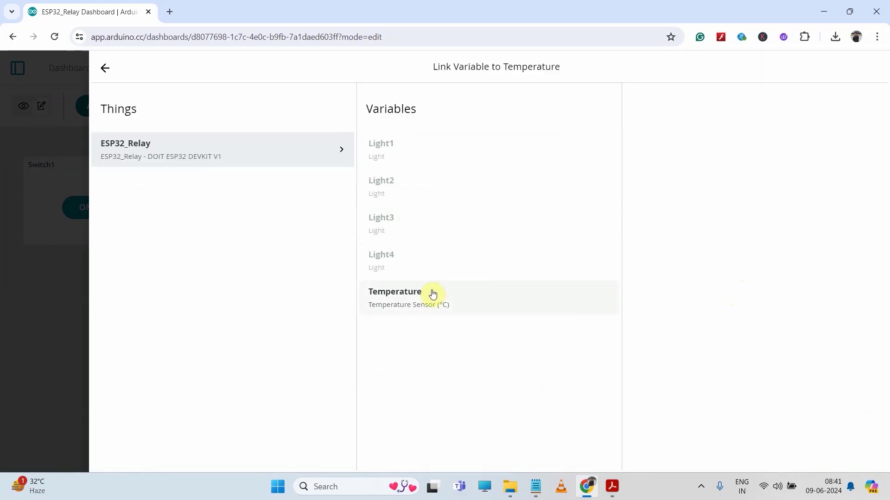
{"action": "left_click", "coordinate": [430, 293]}
{"action": "left_click", "coordinate": [697, 293]}
{"action": "scroll", "coordinate": [817, 345], "scroll_direction": "down", "scroll_amount": 2}
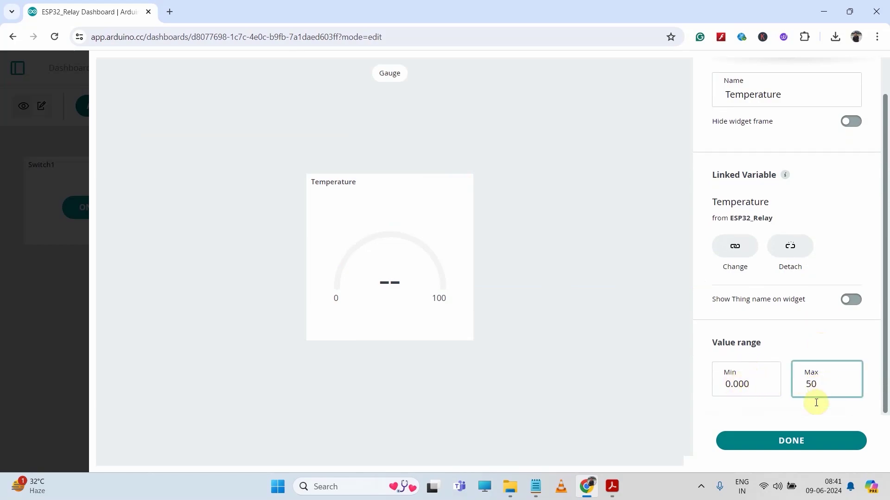
{"action": "left_click", "coordinate": [792, 442]}
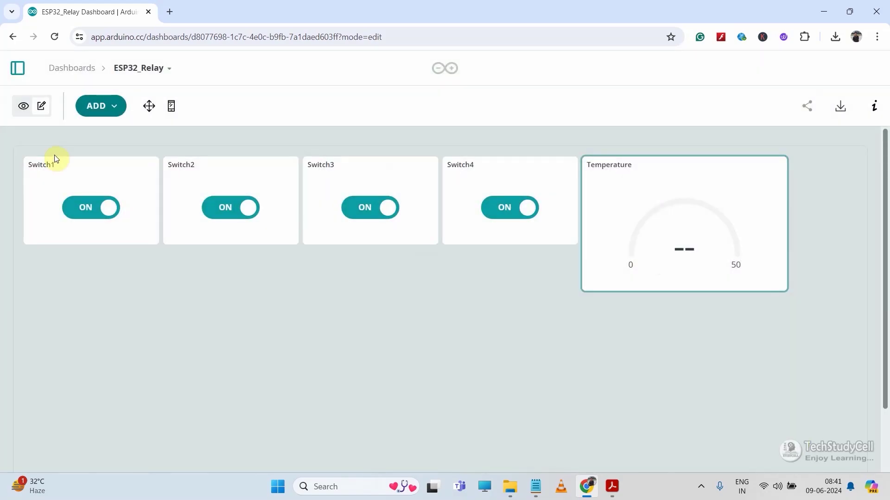
{"action": "left_click", "coordinate": [20, 106]}
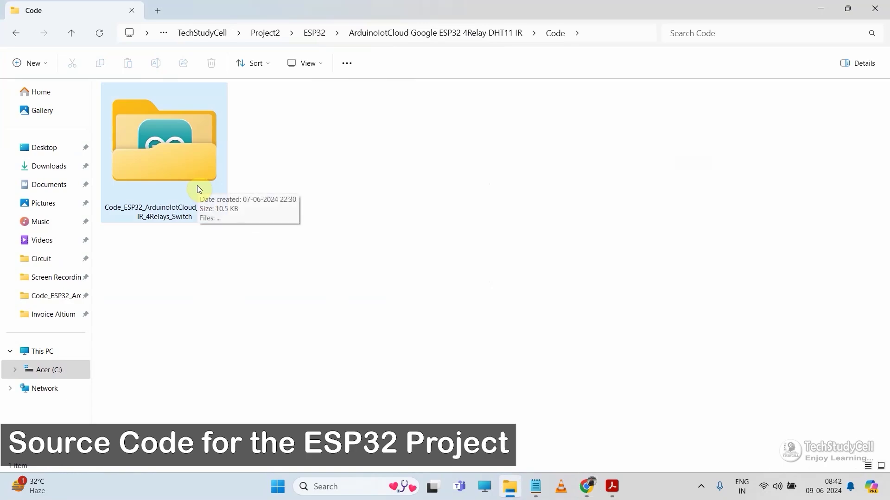
Open Code_ESP32_ArduinoIotCloud_Google_IR_4Relays_Switch.ino from its folder in Arduino IDE
{"action": "double_click", "coordinate": [196, 185]}
{"action": "left_click", "coordinate": [149, 141]}
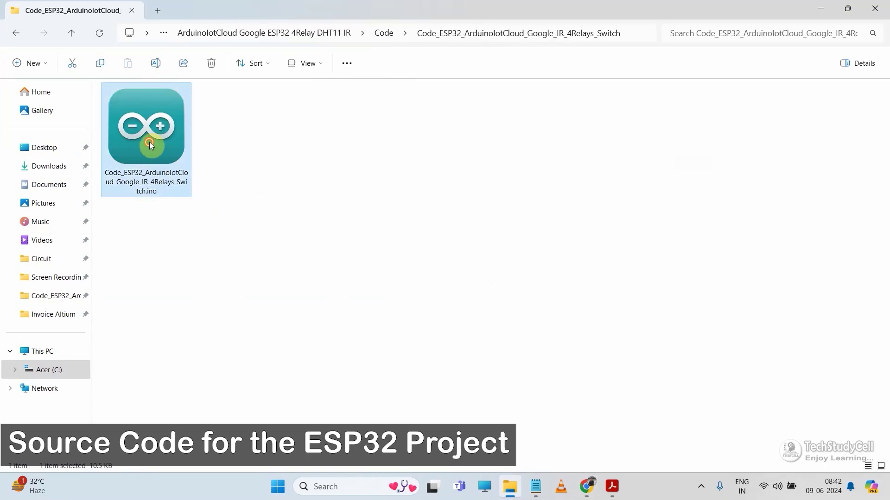
{"action": "double_click", "coordinate": [149, 142]}
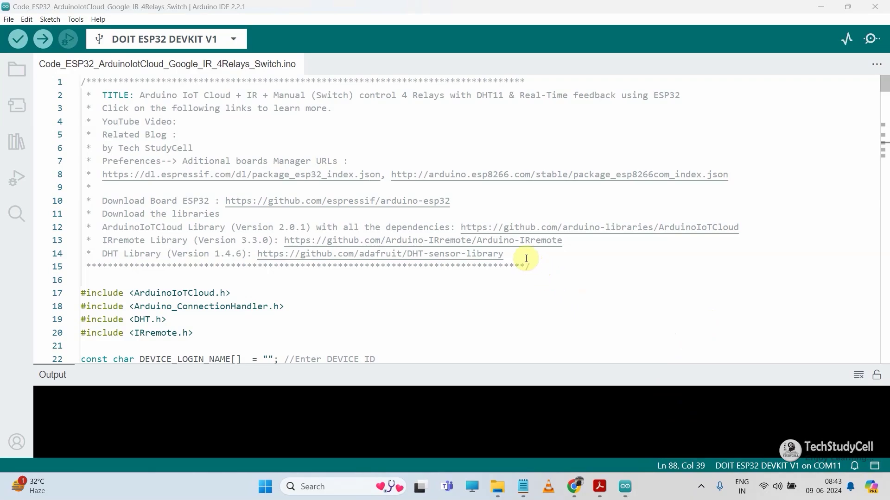
Install ArduinoIoTCloud 2.0.1 from the Library Manager, including all dependencies
{"action": "left_click_drag", "start_coordinate": [526, 260], "coordinate": [118, 227]}
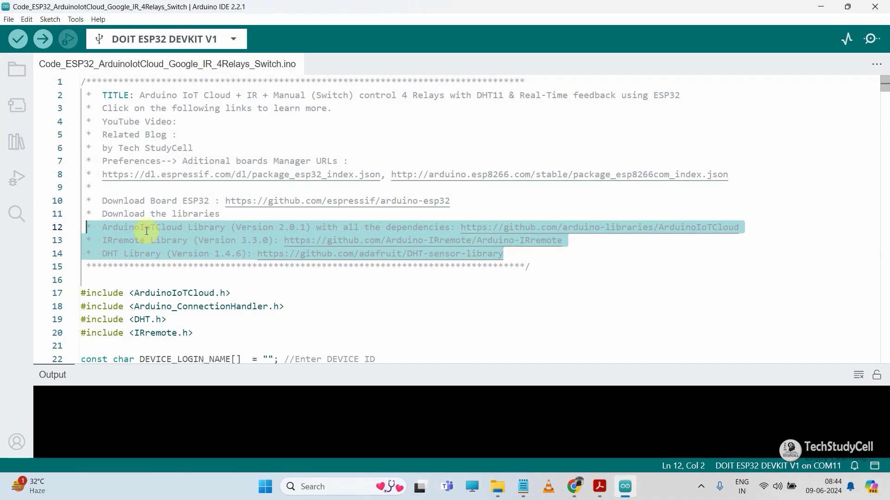
{"action": "key", "text": "Right"}
{"action": "left_click", "coordinate": [16, 141]}
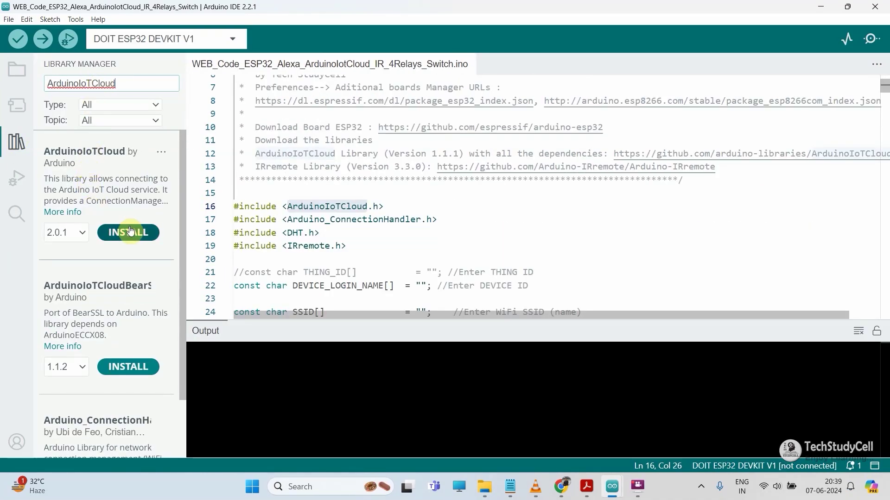
{"action": "left_click", "coordinate": [116, 235]}
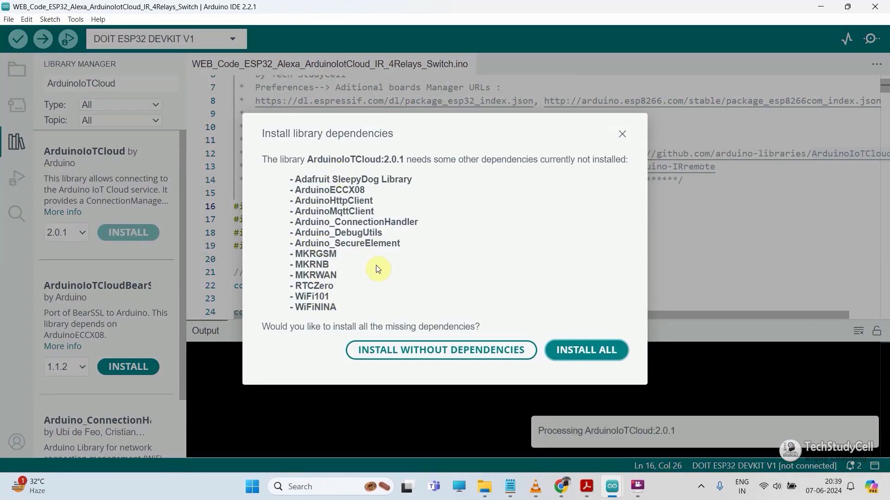
{"action": "left_click", "coordinate": [587, 352]}
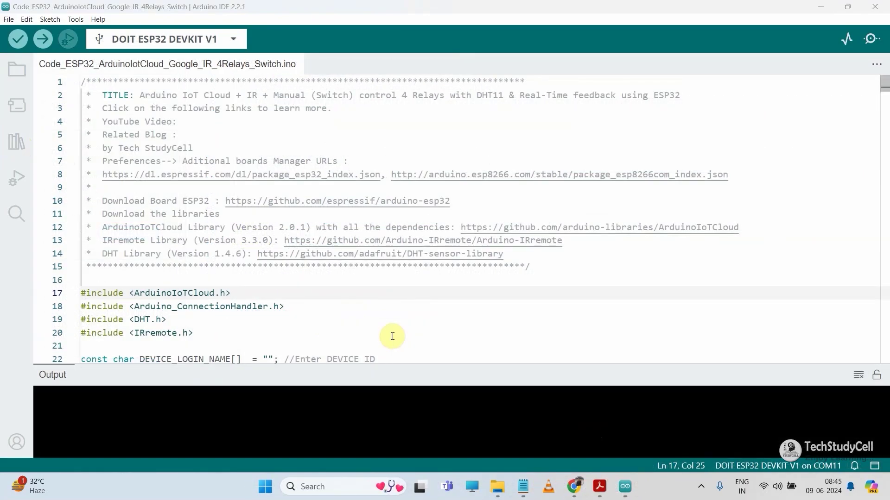
Paste the Device ID from the credentials PDF into DEVICE_LOGIN_NAME
{"action": "scroll", "coordinate": [392, 336], "scroll_direction": "down", "scroll_amount": 3}
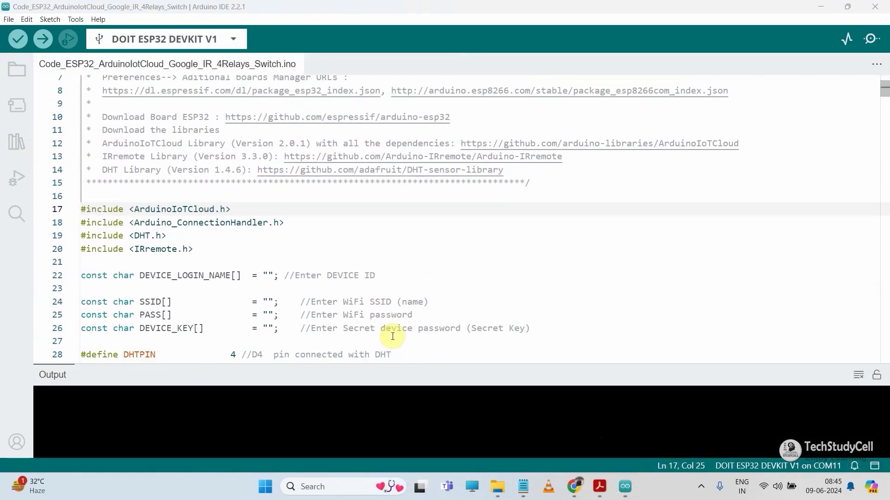
{"action": "left_click", "coordinate": [282, 233]}
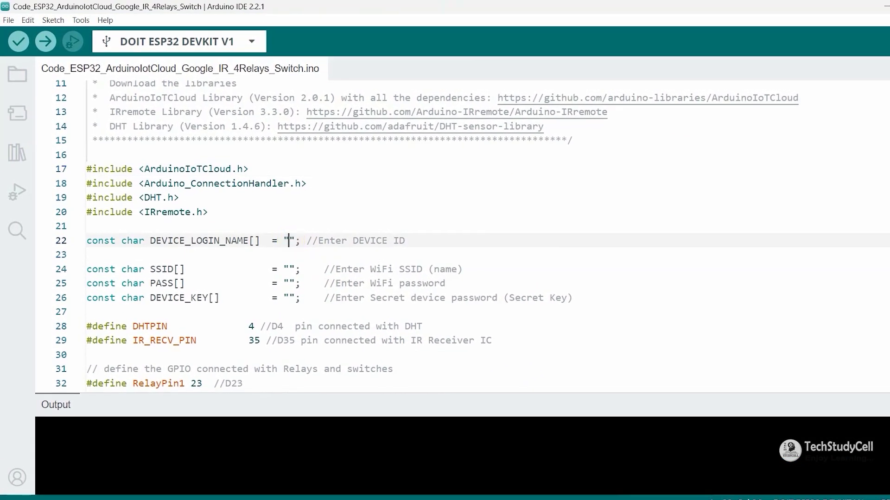
{"action": "left_click", "coordinate": [646, 456]}
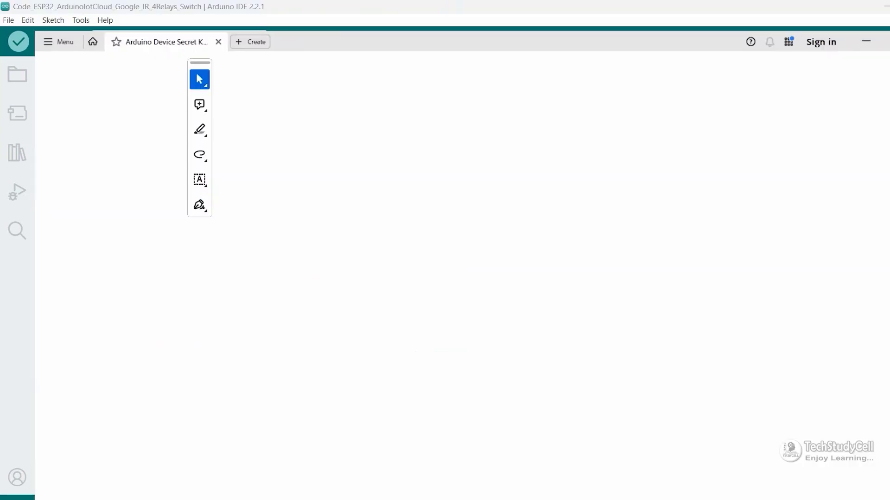
{"action": "left_click_drag", "start_coordinate": [310, 313], "coordinate": [772, 321]}
{"action": "key", "text": "ctrl+c"}
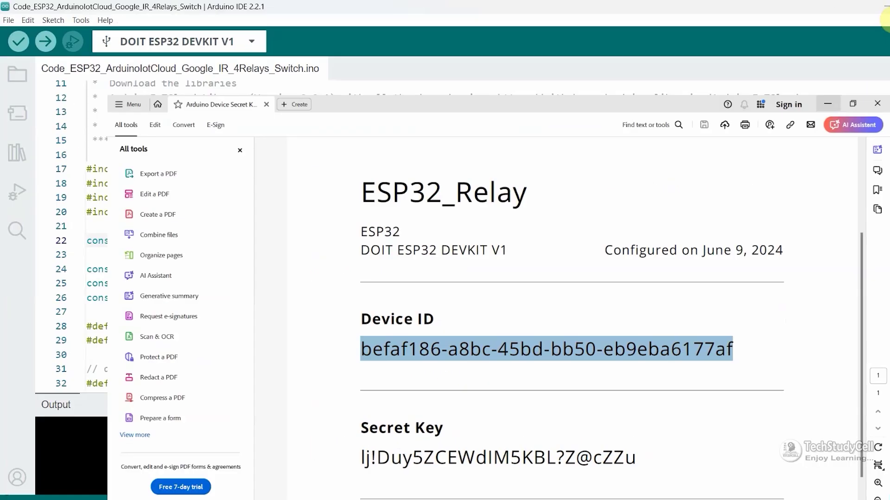
{"action": "left_click", "coordinate": [882, 10]}
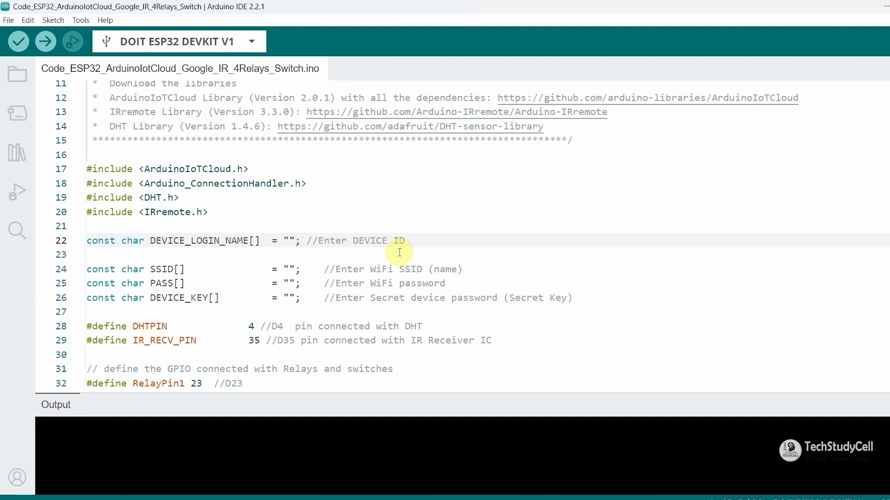
{"action": "key", "text": "ctrl+v"}
Fill in the Wi-Fi network name and the Wi-Fi password strings
{"action": "left_click", "coordinate": [289, 270]}
{"action": "type", "text": "SF"}
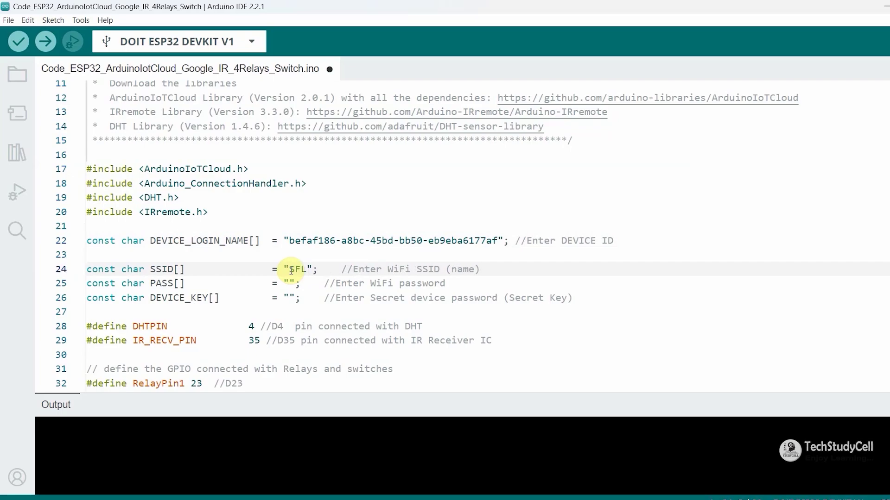
{"action": "left_click", "coordinate": [288, 282]}
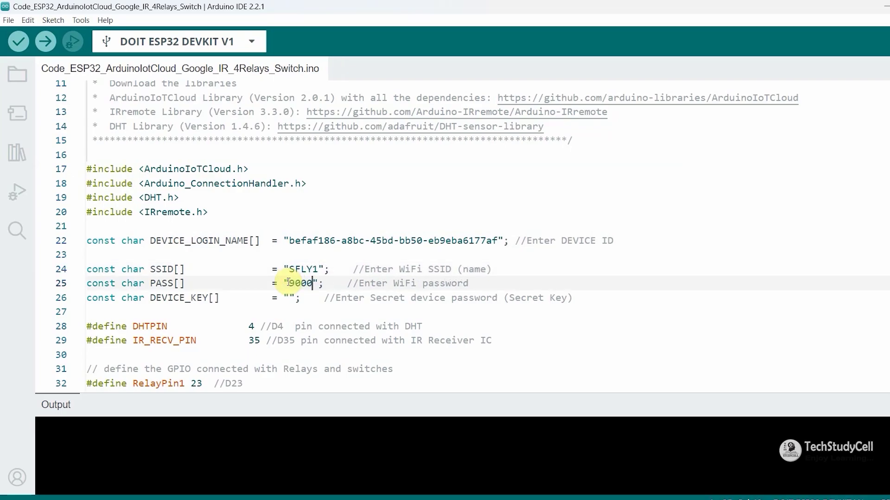
Copy the Secret Key from the PDF into DEVICE_KEY and save the sketch
{"action": "left_click", "coordinate": [289, 298]}
{"action": "mouse_move", "coordinate": [647, 499]}
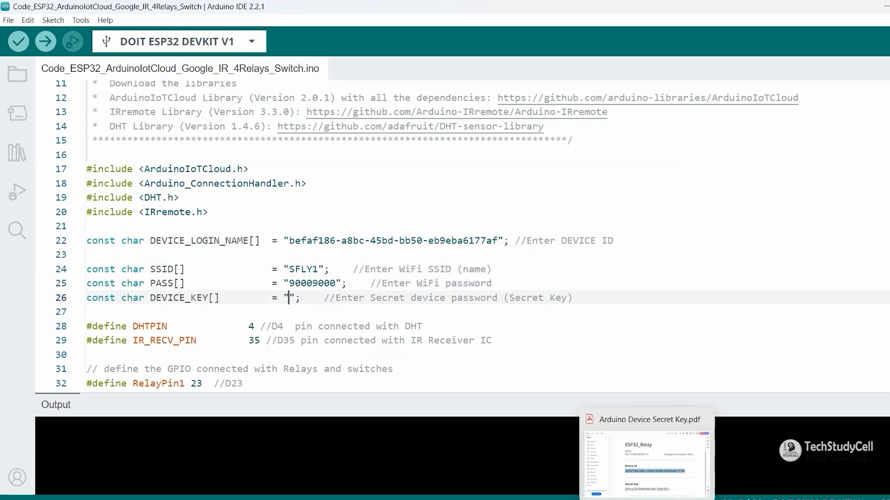
{"action": "left_click", "coordinate": [666, 477]}
{"action": "left_click", "coordinate": [312, 444]}
{"action": "left_click_drag", "start_coordinate": [312, 444], "coordinate": [647, 450]}
{"action": "key", "text": "ctrl+c"}
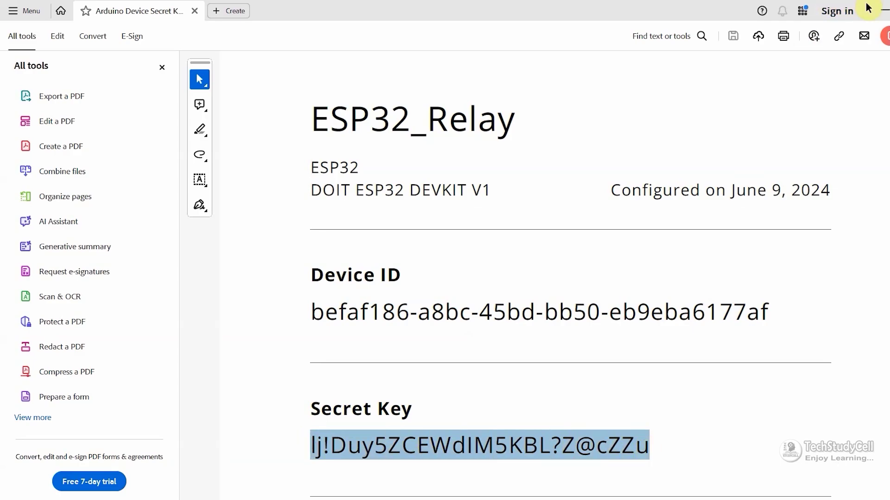
{"action": "left_click", "coordinate": [883, 11]}
{"action": "key", "text": "ctrl+v"}
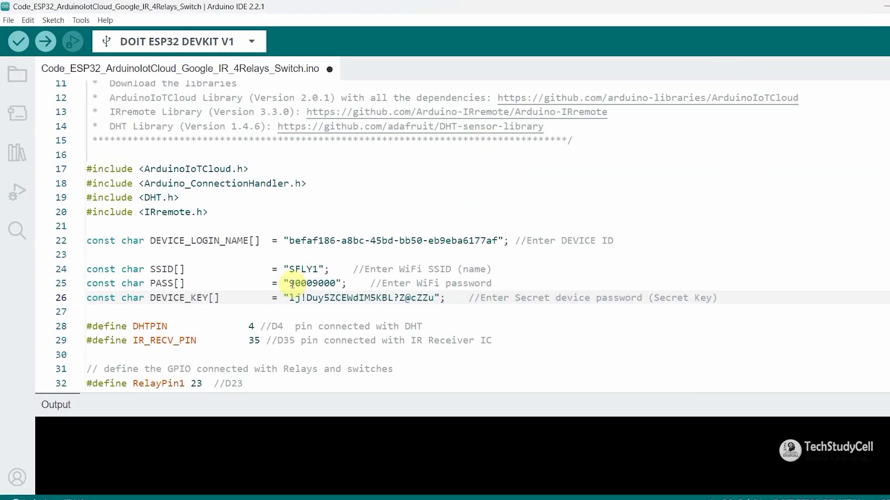
{"action": "key", "text": "ctrl+s"}
{"action": "scroll", "coordinate": [292, 284], "scroll_direction": "down", "scroll_amount": 4}
{"action": "left_click", "coordinate": [134, 156]}
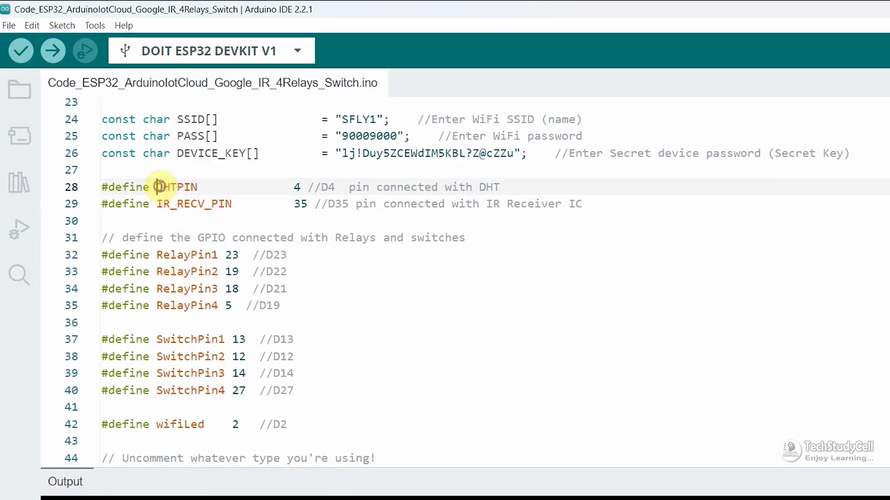
{"action": "left_click_drag", "start_coordinate": [158, 187], "coordinate": [324, 204]}
{"action": "left_click_drag", "start_coordinate": [148, 253], "coordinate": [320, 306]}
{"action": "left_click_drag", "start_coordinate": [156, 340], "coordinate": [318, 389]}
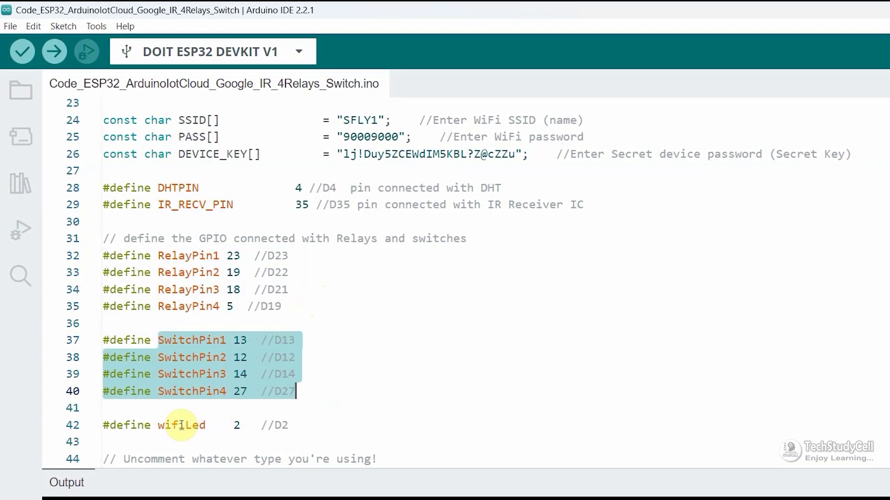
{"action": "scroll", "coordinate": [181, 425], "scroll_direction": "down", "scroll_amount": 1}
{"action": "left_click_drag", "start_coordinate": [152, 356], "coordinate": [261, 356]}
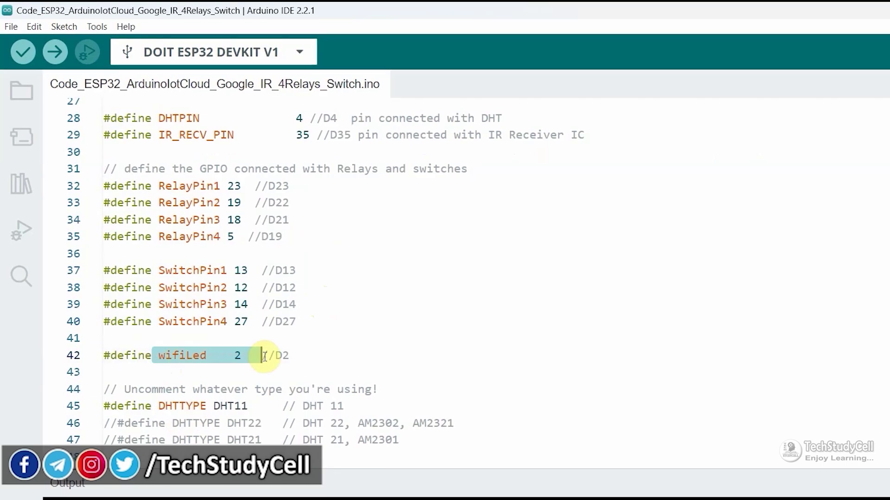
{"action": "scroll", "coordinate": [269, 355], "scroll_direction": "down", "scroll_amount": 2}
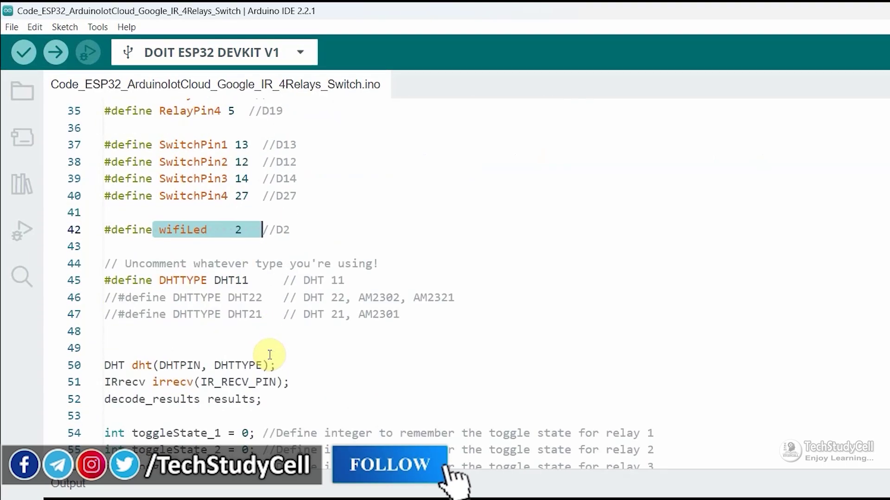
{"action": "scroll", "coordinate": [270, 355], "scroll_direction": "down", "scroll_amount": 1}
{"action": "left_click_drag", "start_coordinate": [154, 242], "coordinate": [247, 238]}
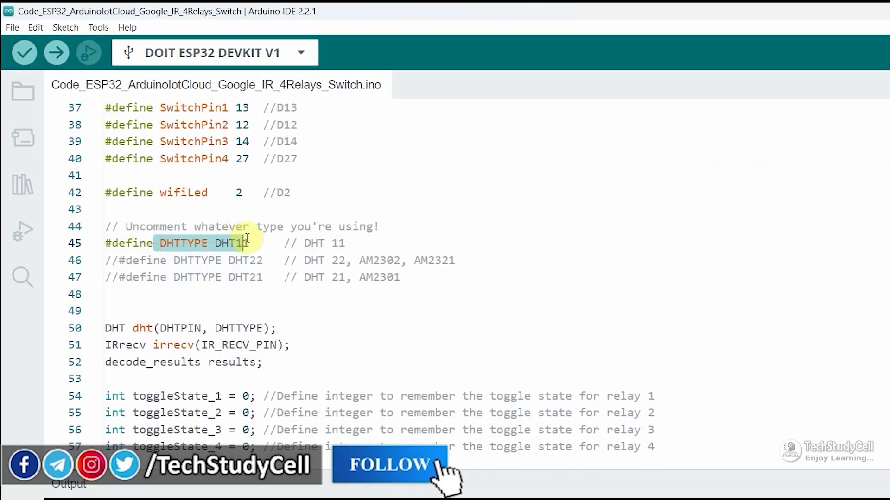
{"action": "left_click", "coordinate": [247, 238]}
{"action": "scroll", "coordinate": [294, 294], "scroll_direction": "down", "scroll_amount": 2}
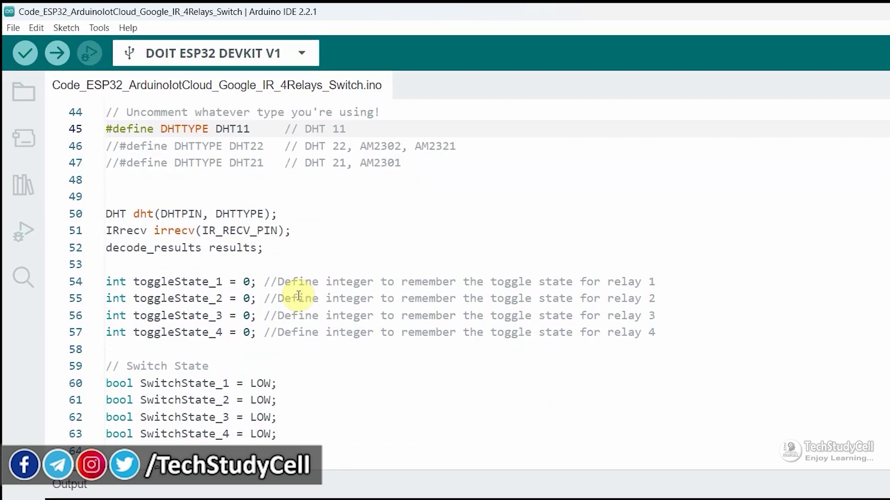
{"action": "scroll", "coordinate": [299, 295], "scroll_direction": "down", "scroll_amount": 6}
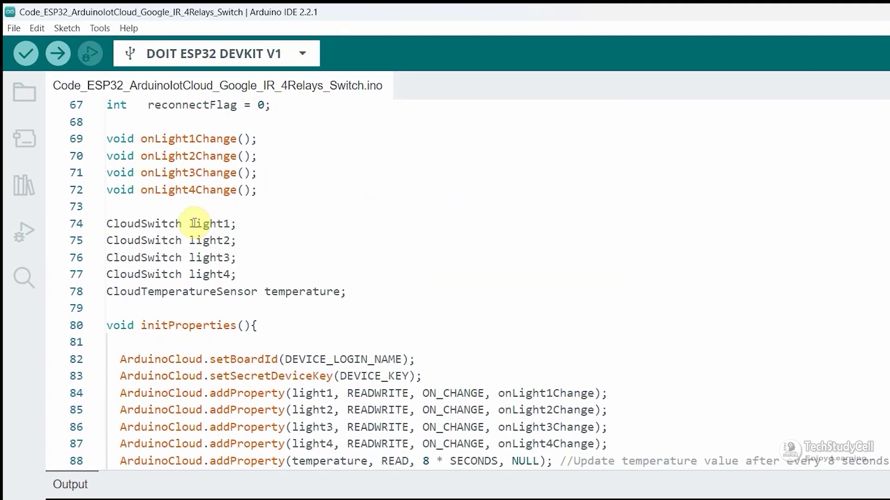
{"action": "double_click", "coordinate": [194, 223]}
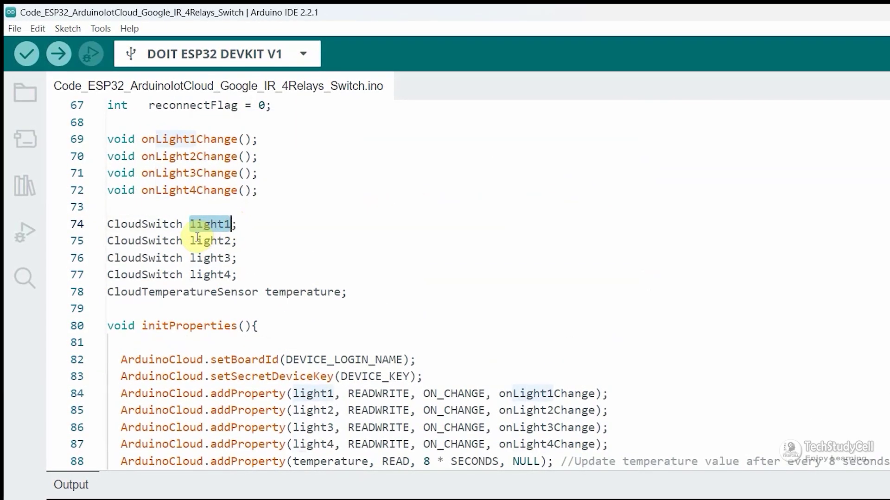